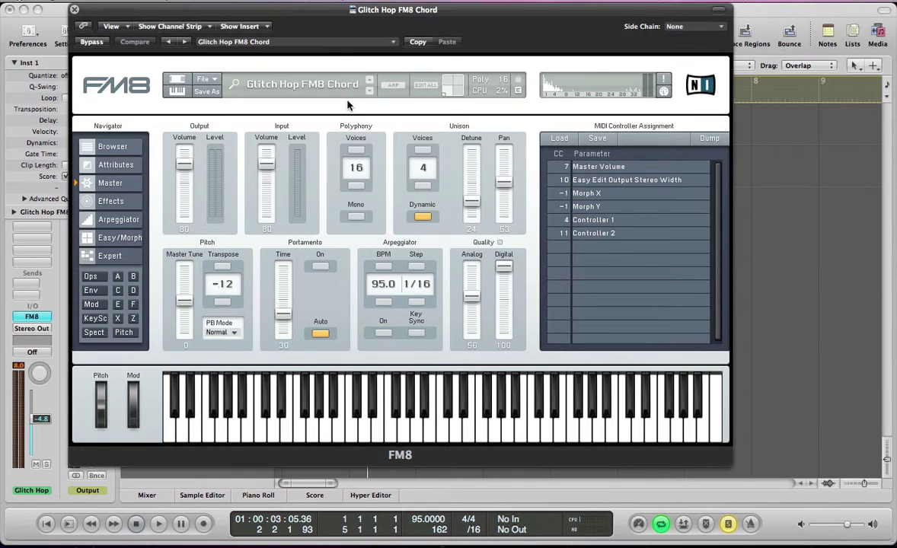
Play the glitch hop arrangement in the Arrange window, and bring the FM8 synth window back into view
key(super+w)
key(Return)
key(space)
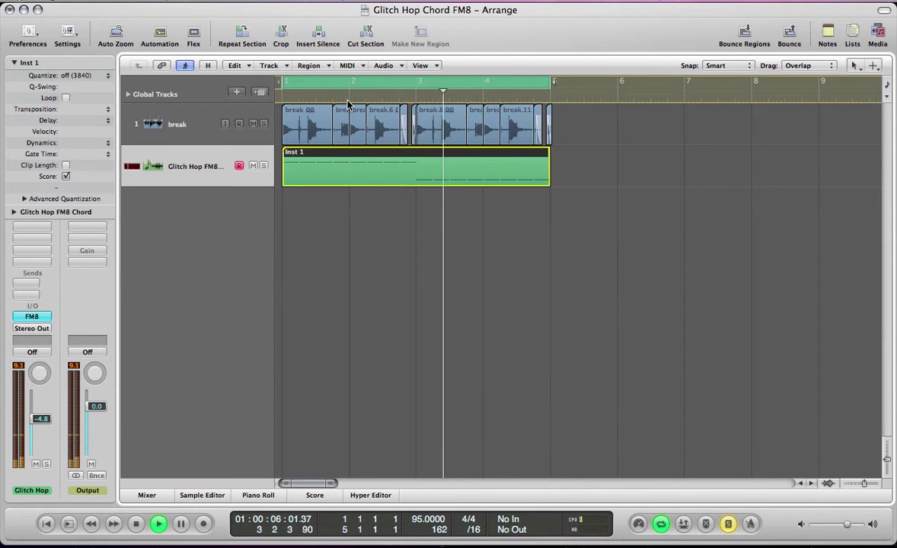
key(v)
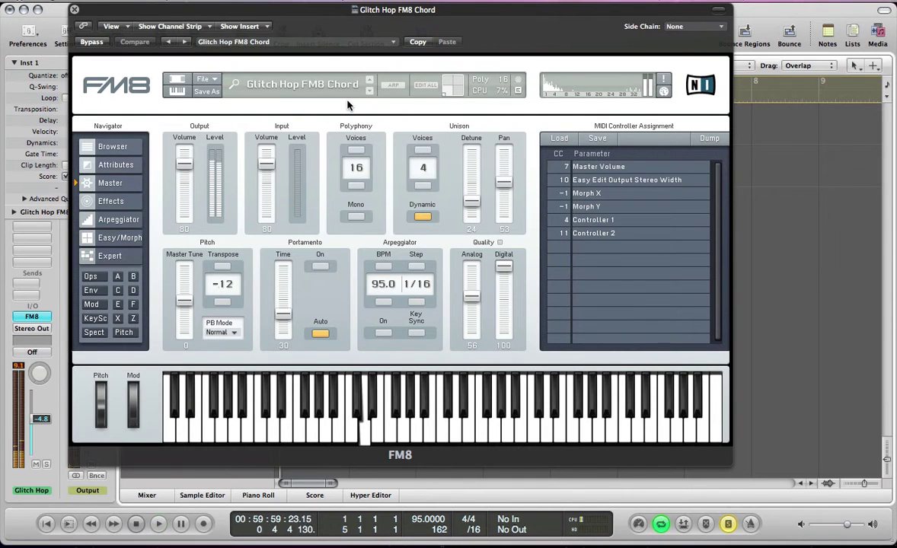
key(space)
Create a new sound in FM8 and show its operator settings
click(205, 80)
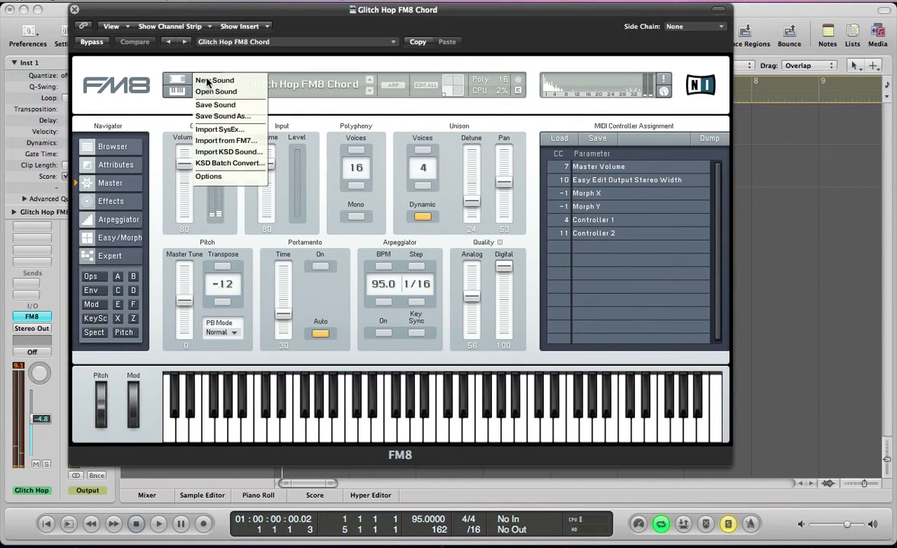
click(213, 80)
click(92, 277)
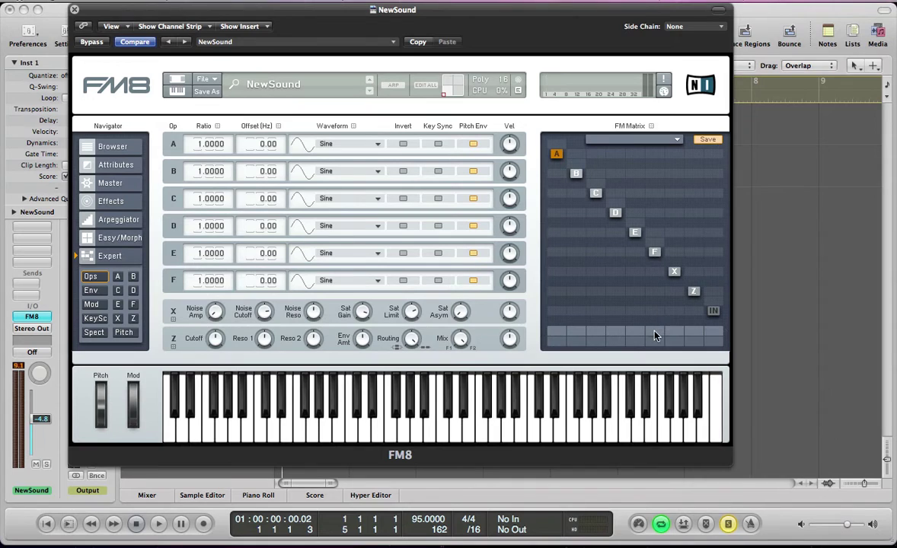
Route Z to the output at 100 and into Z send X at 67, F at 34, E at 47, D at 51, C at 100, B at 19
drag(693, 336, 696, 252)
drag(676, 297, 676, 261)
drag(652, 295, 655, 274)
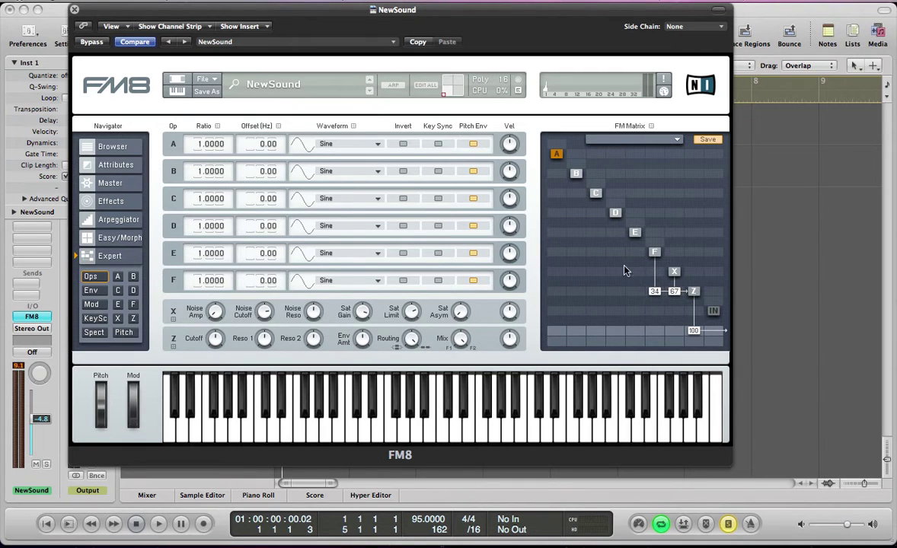
drag(636, 295, 640, 269)
drag(617, 293, 622, 261)
drag(595, 292, 594, 205)
drag(576, 300, 587, 288)
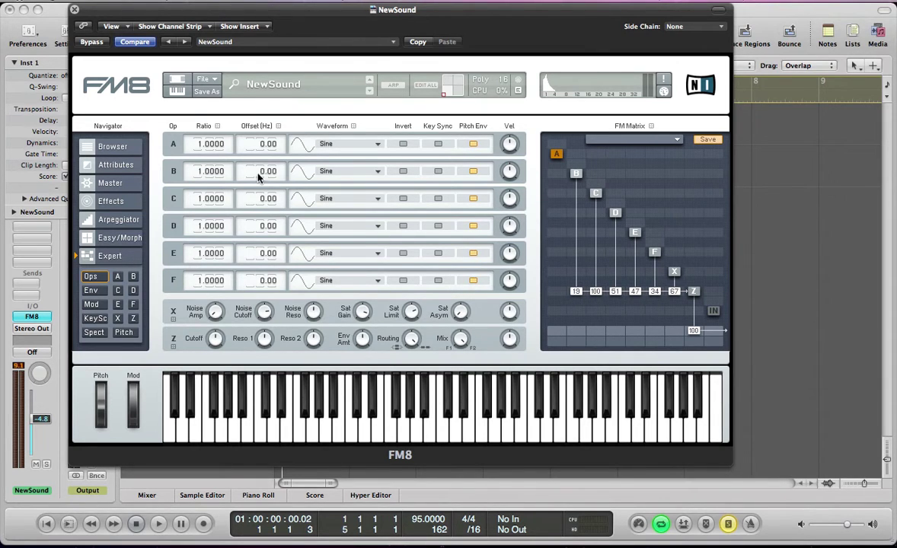
Set the waveforms of operators F, E and D to Sawtooth
click(326, 281)
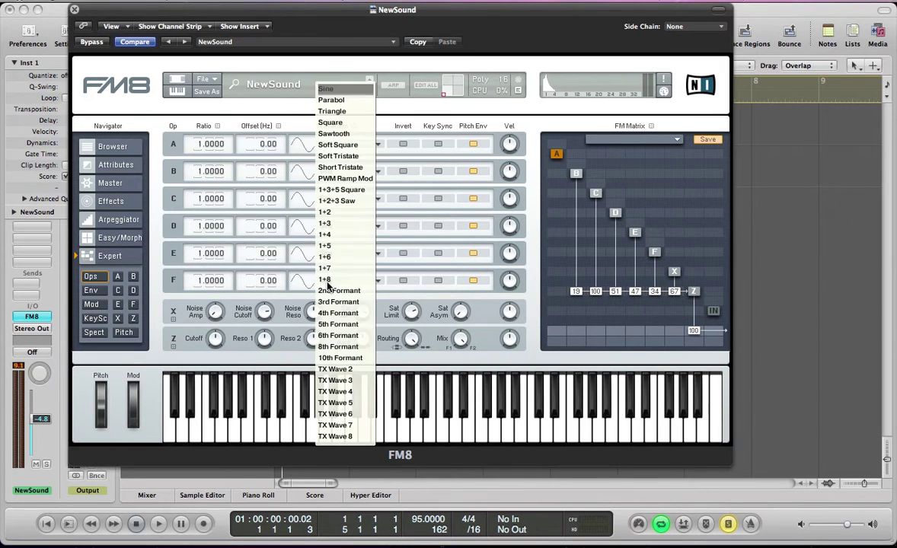
click(319, 126)
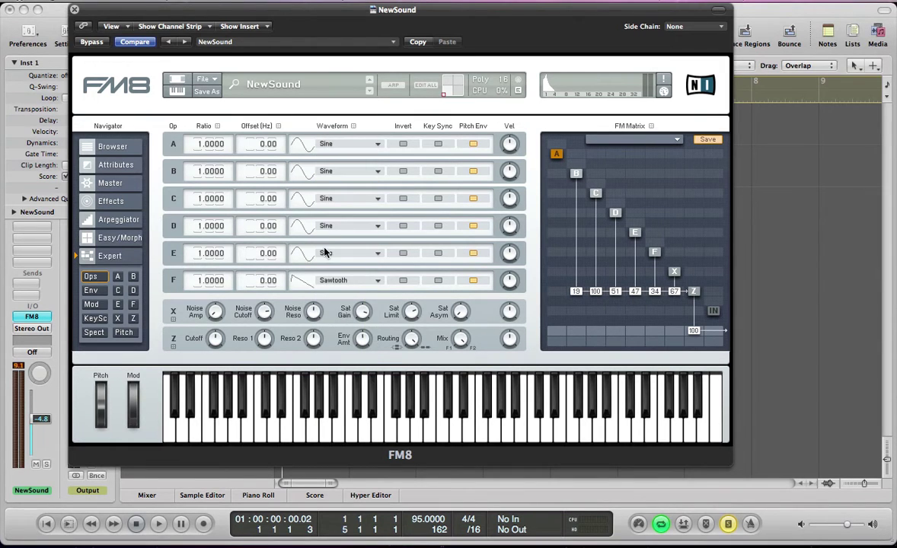
click(299, 226)
click(328, 135)
click(296, 227)
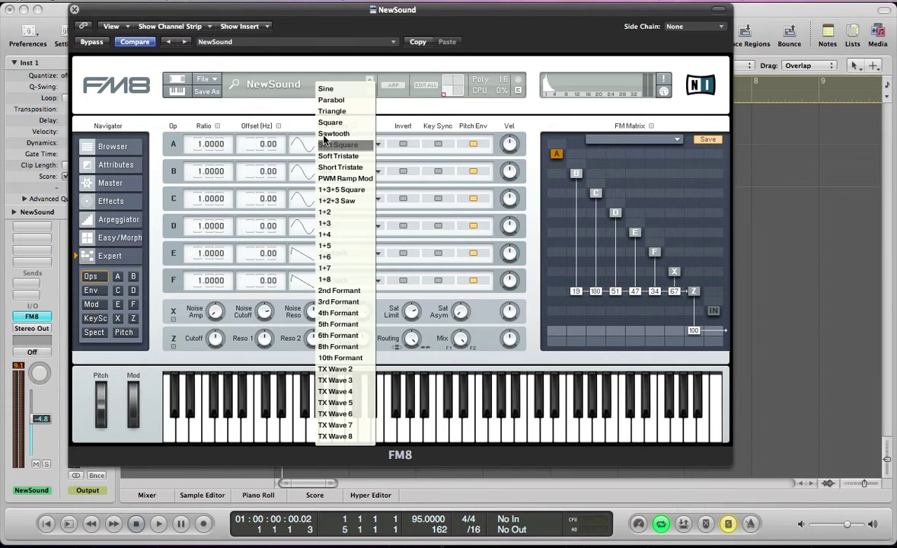
click(323, 133)
Set operator C's waveform to PWM Ramp Mod and operator B's to Soft Tristate, and audition the sound
click(308, 197)
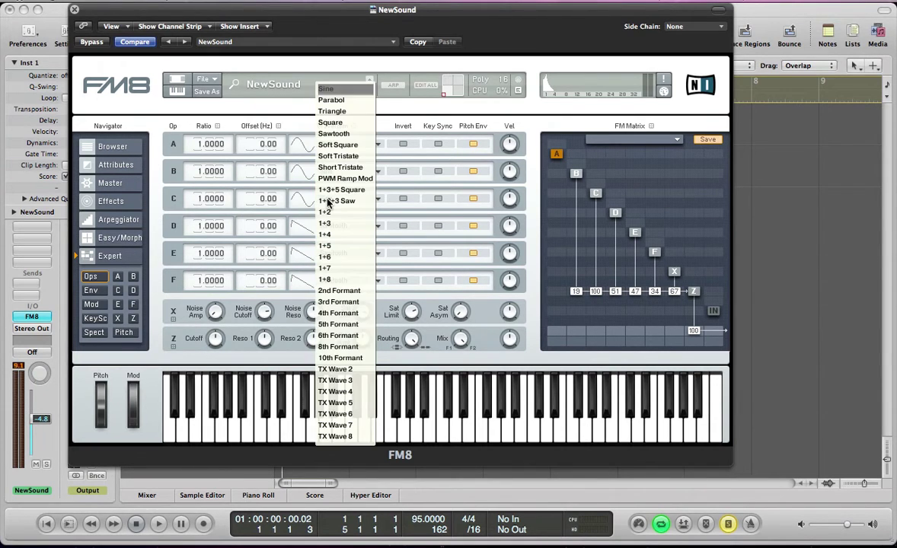
click(327, 186)
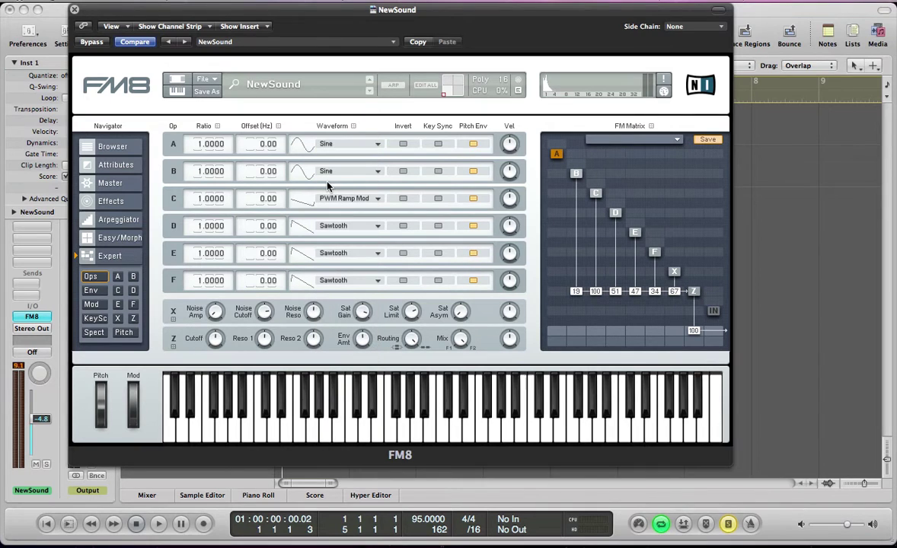
click(327, 174)
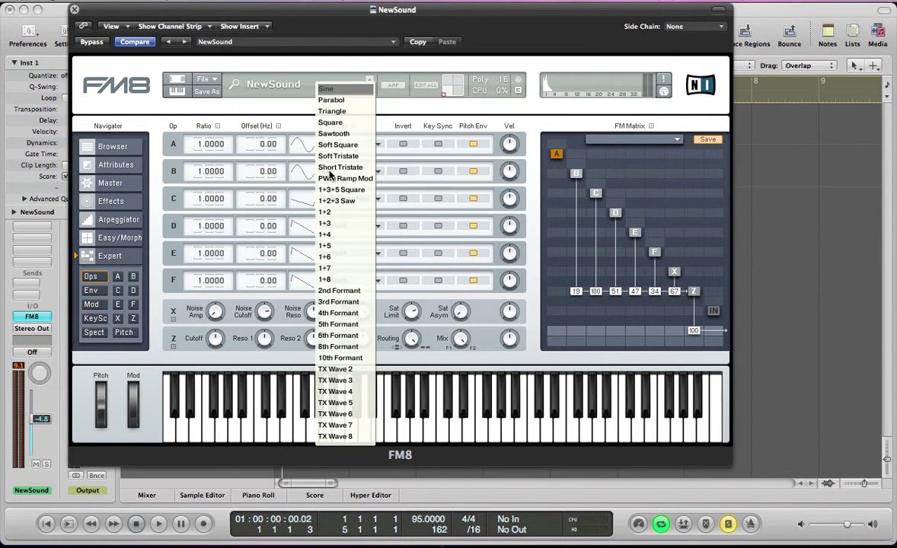
click(329, 157)
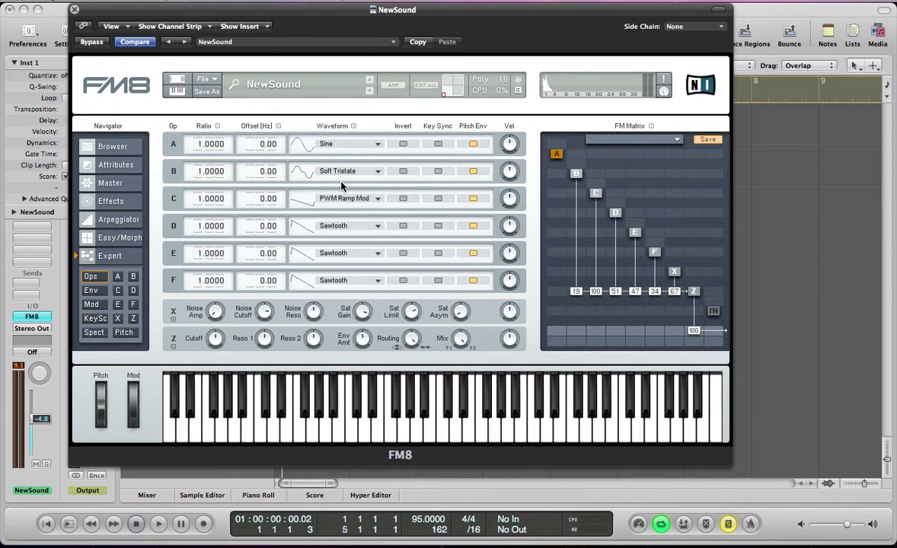
key(space)
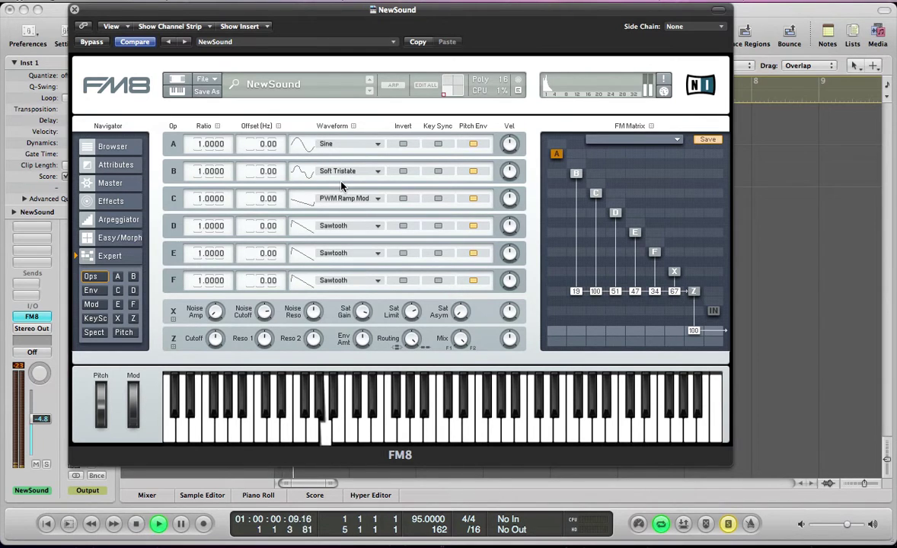
key(space)
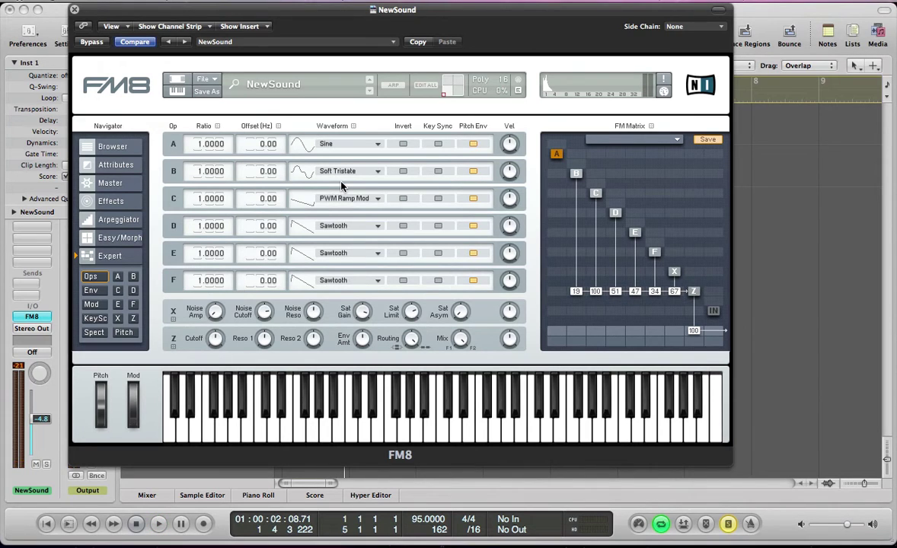
Set the operator ratios to 2.4 for F, 3 for D, 1.5 for C and 0.5 for B, and audition the sound
double_click(201, 281)
text(2.4)
key(Return)
click(199, 226)
text(3)
key(Return)
click(204, 199)
text(1.5)
key(Return)
key(space)
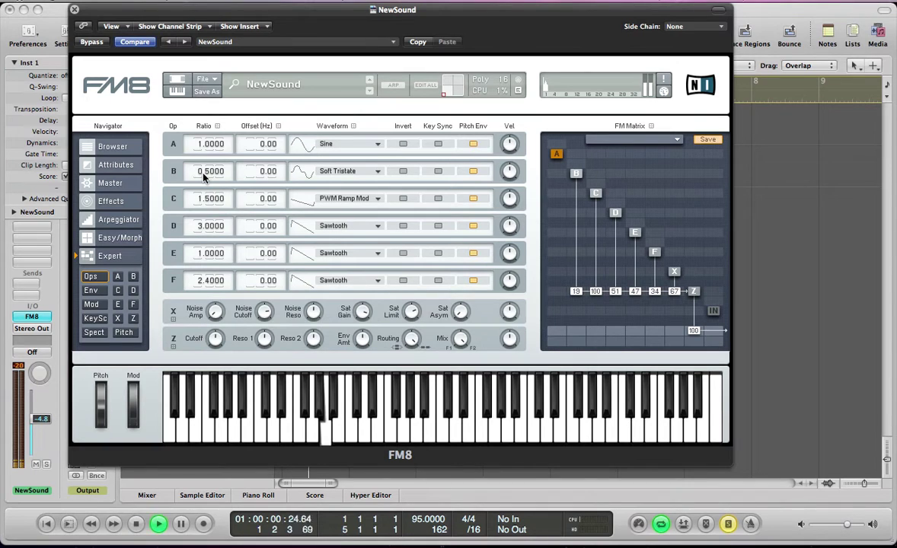
key(space)
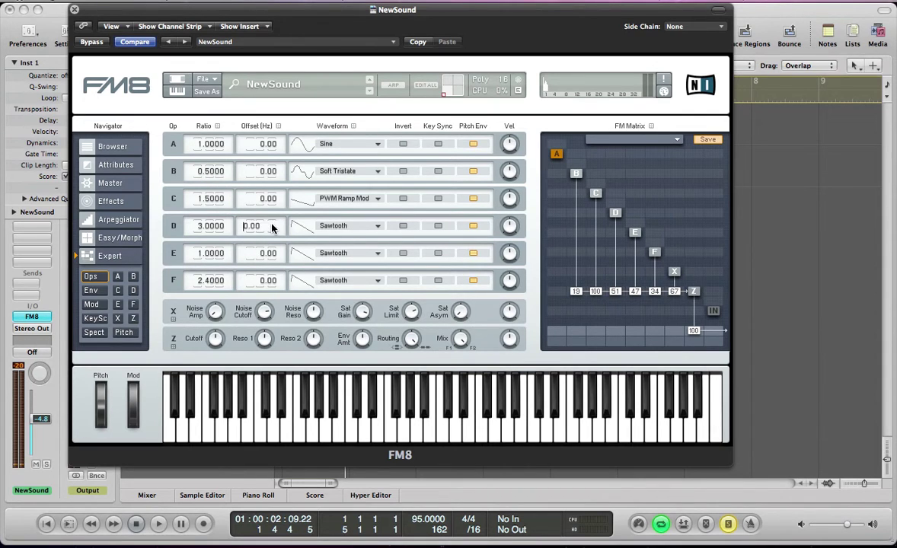
Set the frequency offset to -0.12 Hz for operator D and 0.12 Hz for operator E, and audition the sound
key(BackSpace)
text(-0.12)
key(Return)
key(space)
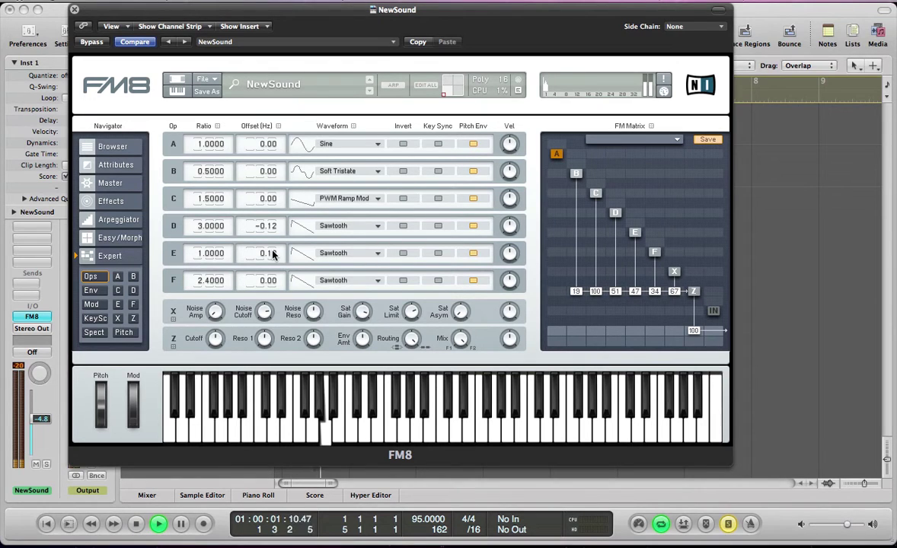
key(space)
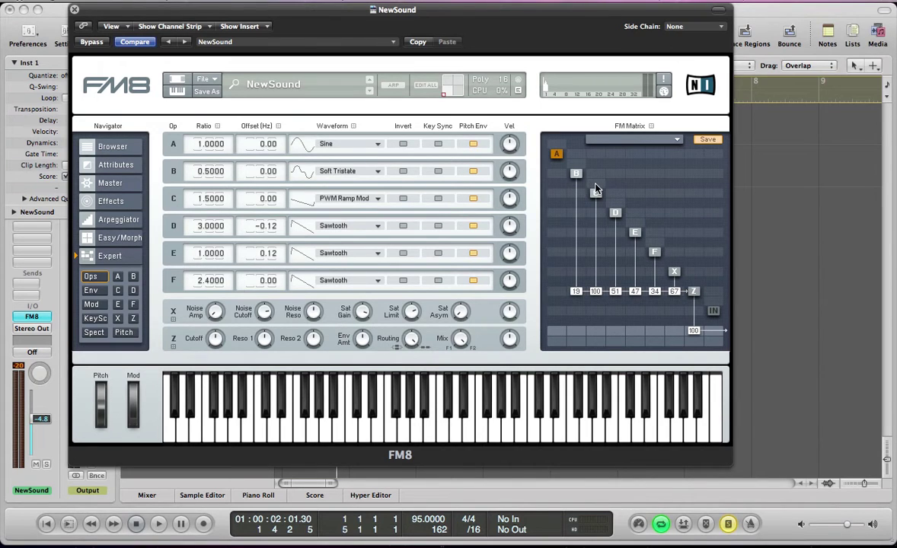
Add self-feedback in the FM matrix of 30 on operator C, 27 on D, 22 on E and 4 on F
drag(596, 189, 598, 179)
drag(616, 211, 620, 190)
drag(654, 250, 661, 244)
Modulate operator D with C at 41, and use operator B to modulate F at 27 and X at 68
drag(595, 212, 600, 193)
drag(576, 252, 583, 238)
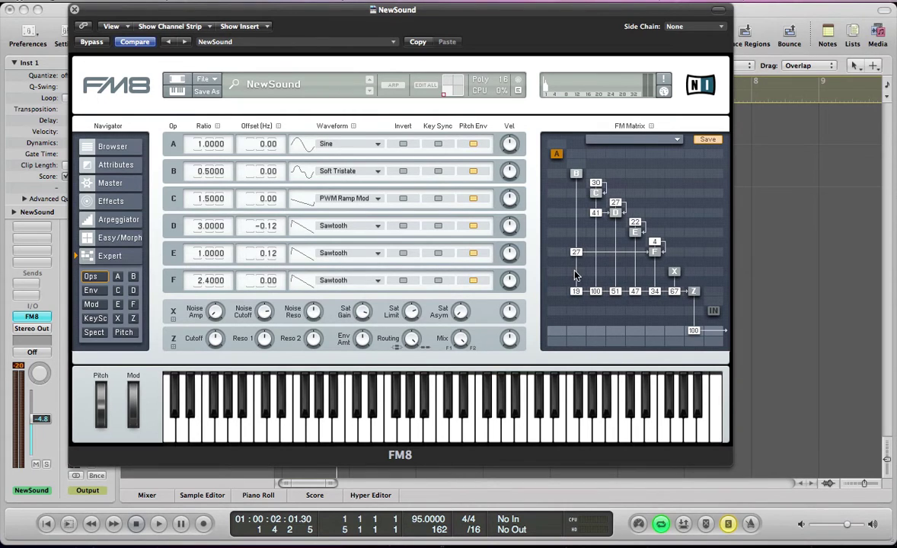
drag(579, 274, 587, 233)
Set the master unison to 4 voices with a detune of 26 and a pan of 52
click(111, 184)
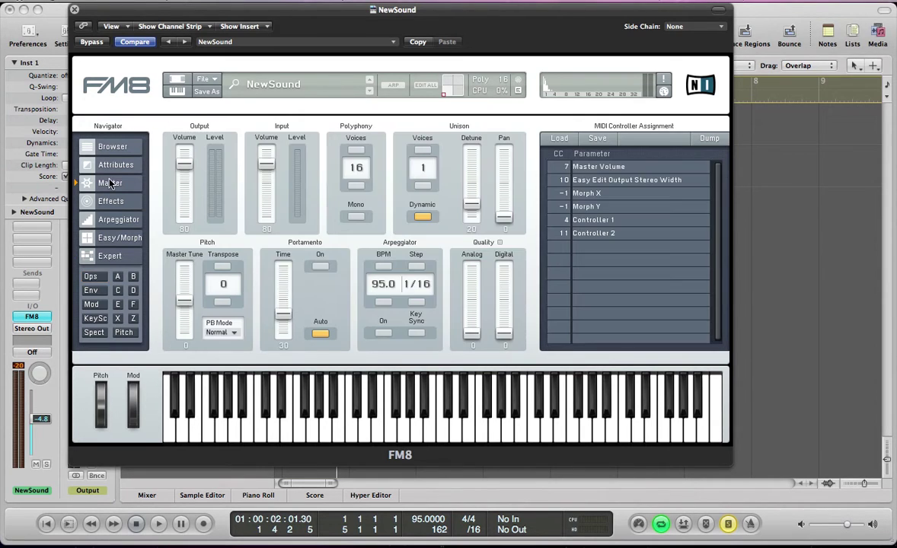
click(420, 150)
click(421, 150)
click(420, 150)
mouse_move(472, 201)
mouse_down()
mouse_move(471, 184)
mouse_move(472, 203)
mouse_up()
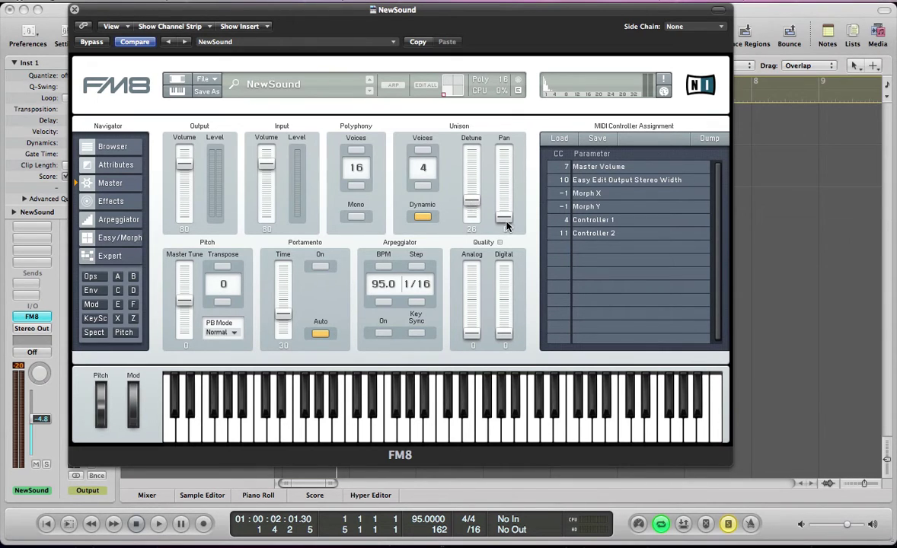
drag(502, 190, 502, 179)
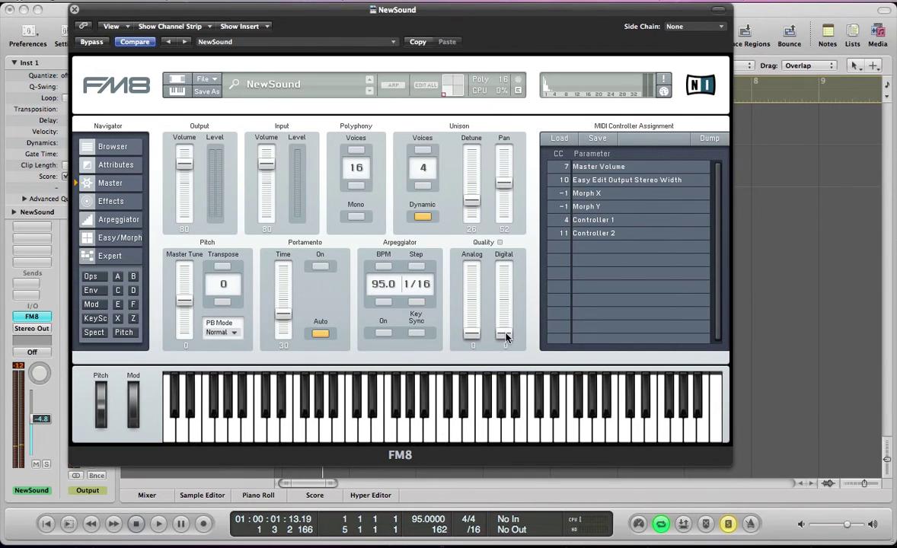
Set the digital quality to 100 and analog quality to 48, transpose the pitch to -12, and audition the result
drag(504, 333, 503, 231)
drag(473, 329, 475, 287)
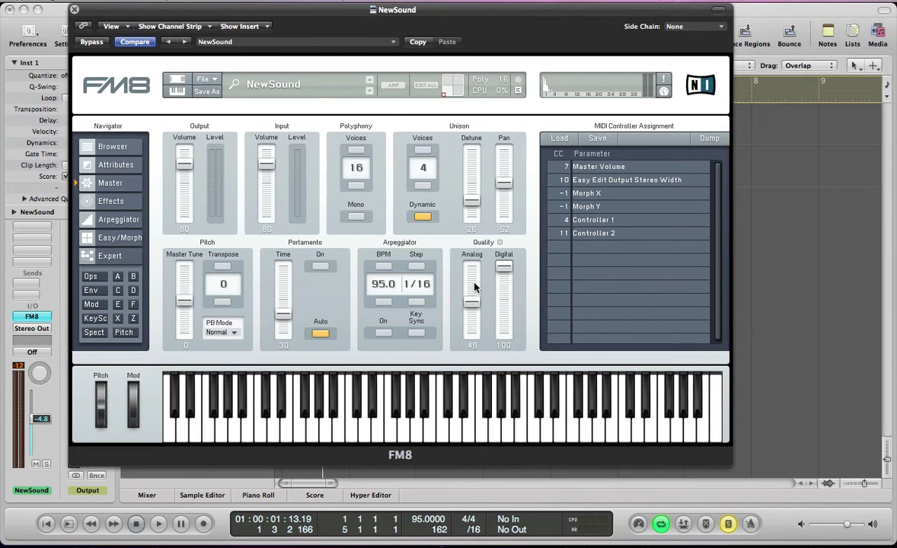
click(223, 302)
drag(222, 302, 223, 328)
key(space)
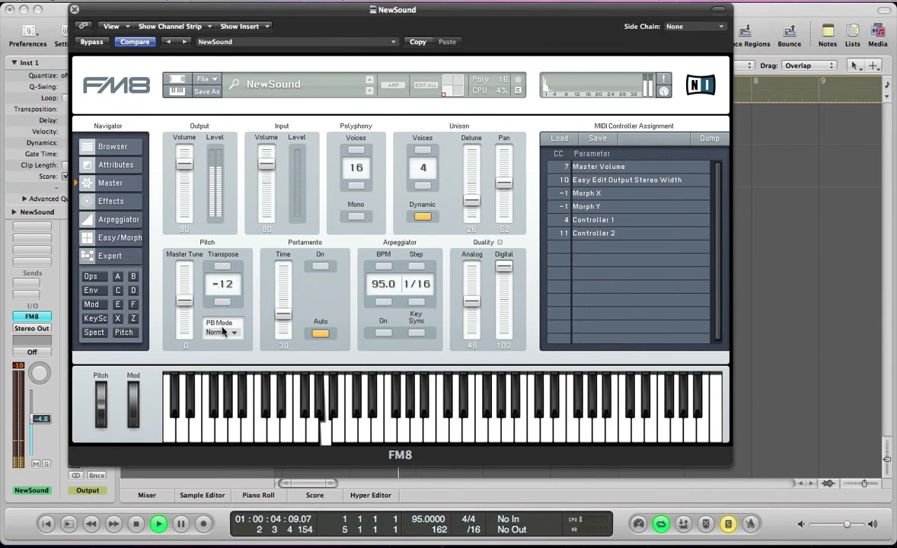
key(space)
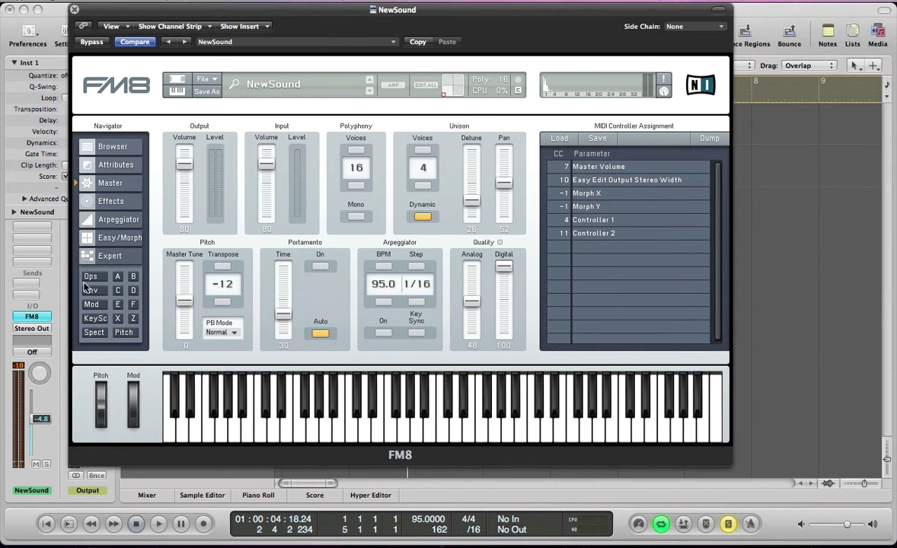
Link the envelopes of operators B, C, F and X
click(91, 291)
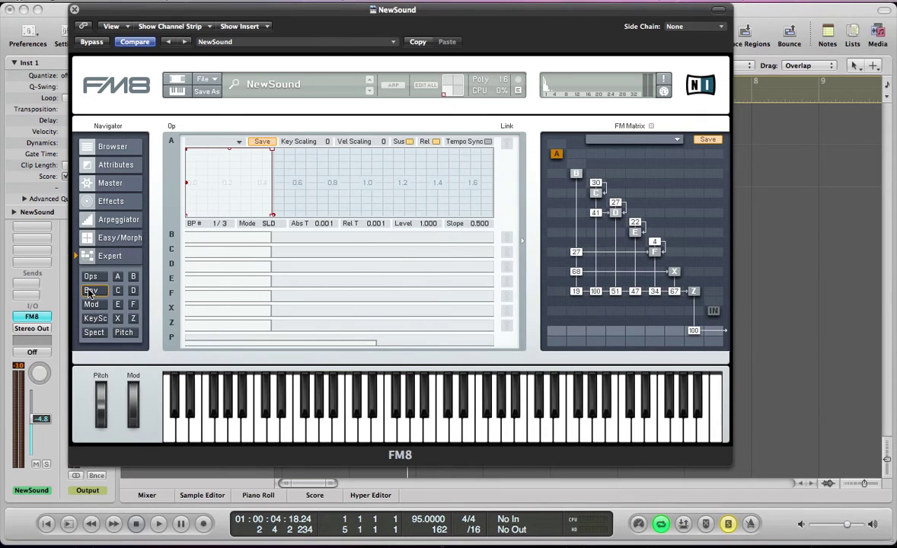
click(232, 237)
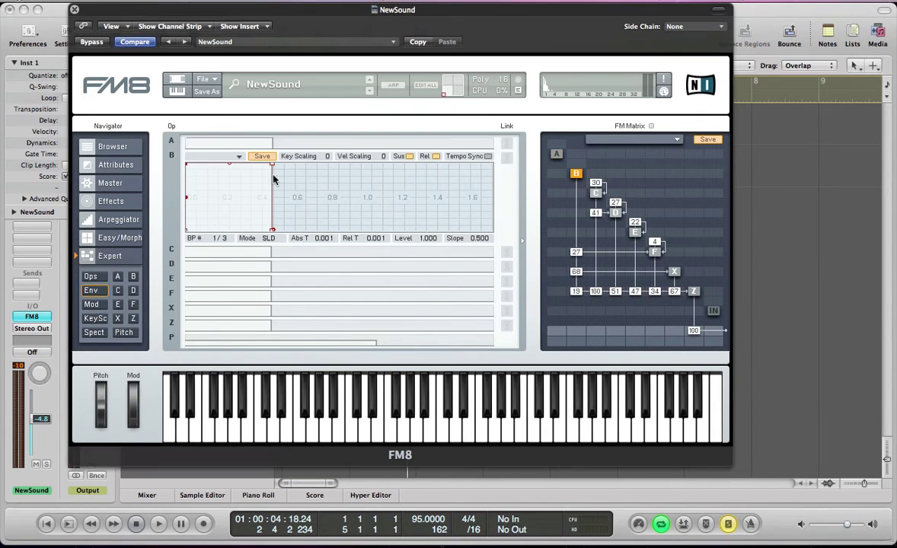
click(505, 252)
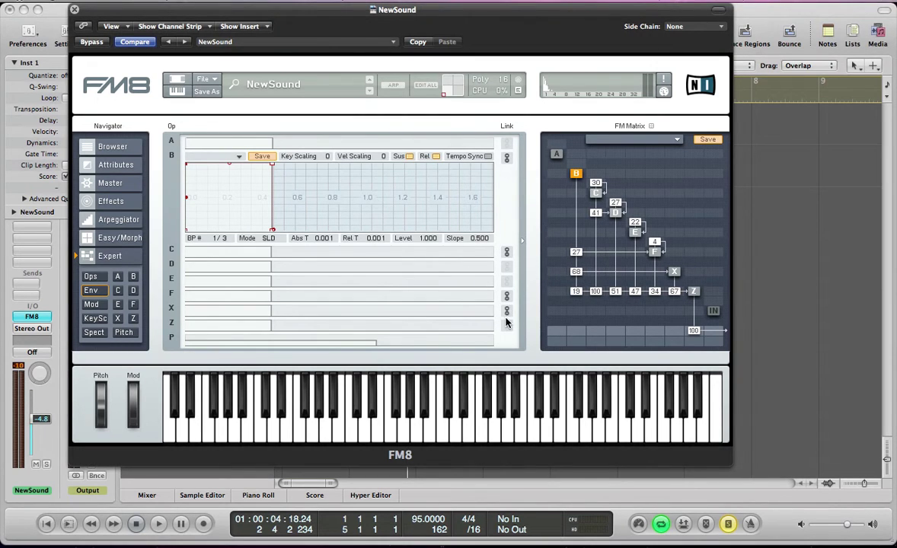
Turn on tempo sync for the envelopes of operators B, C, F and X
click(486, 156)
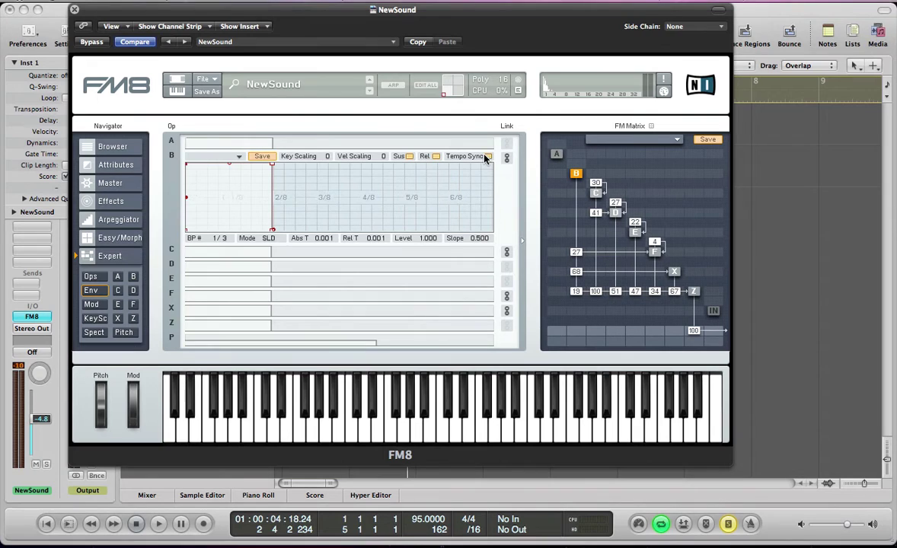
click(427, 252)
click(488, 171)
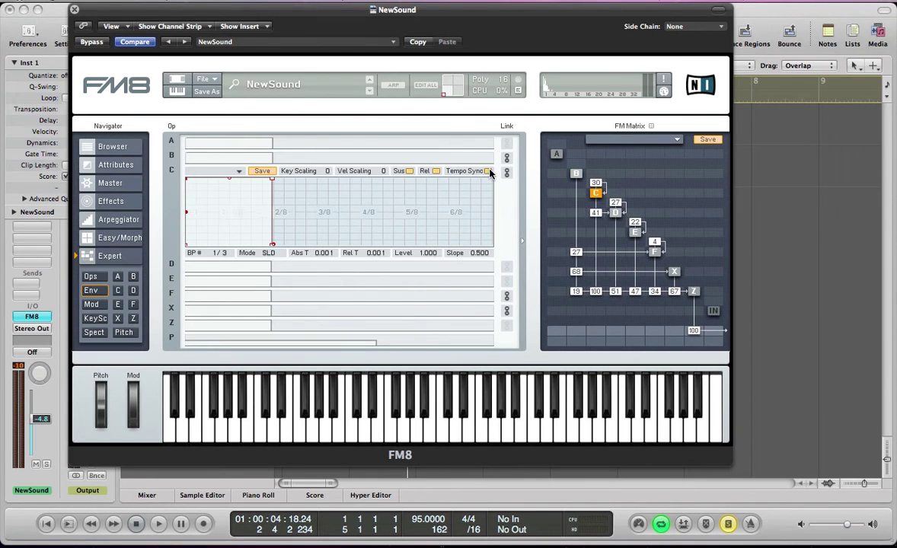
click(472, 295)
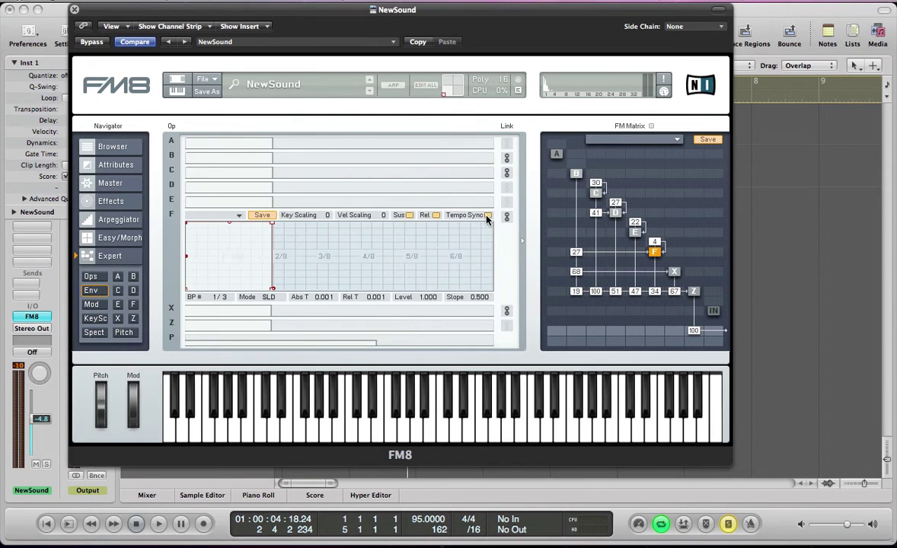
click(477, 312)
click(487, 230)
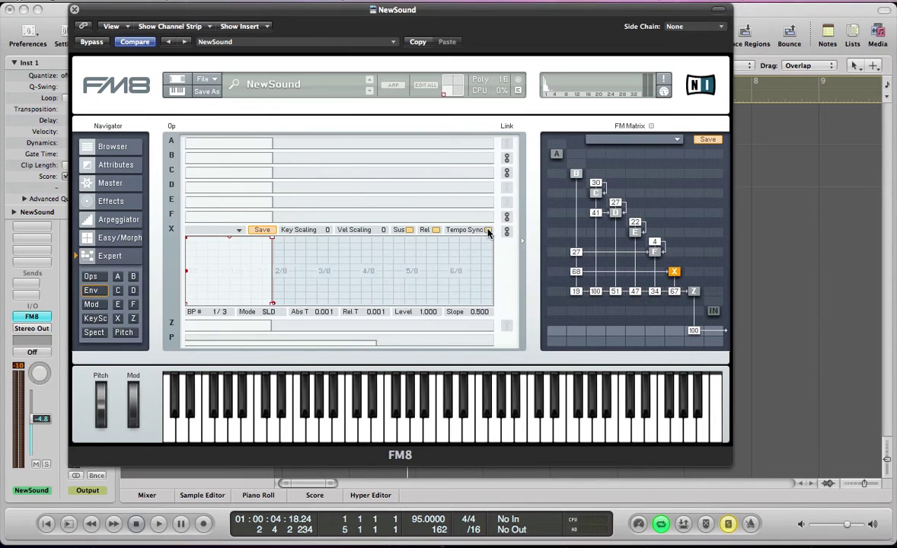
Shape operator B's linked envelope to rise from zero with a slope of 0.400 and fall to zero over about 0.249 with slope 0.620
click(209, 156)
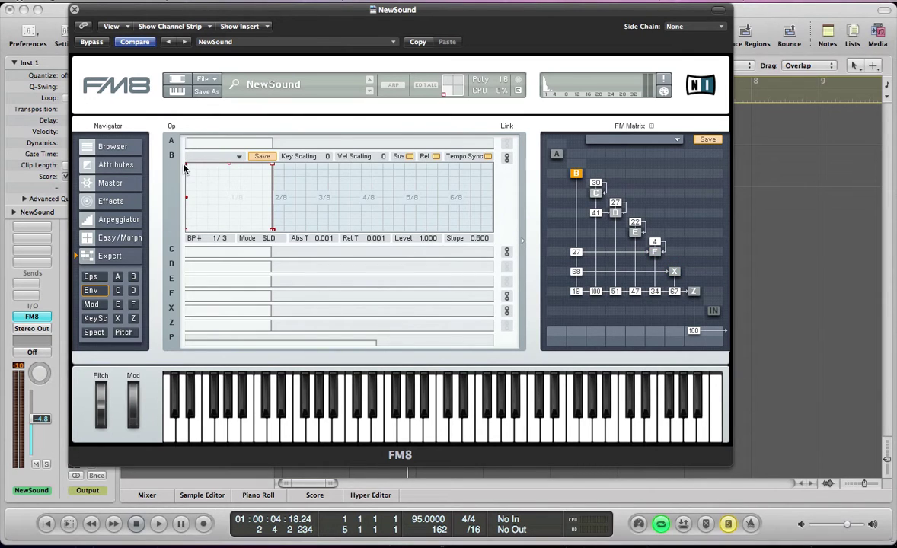
drag(184, 167, 186, 228)
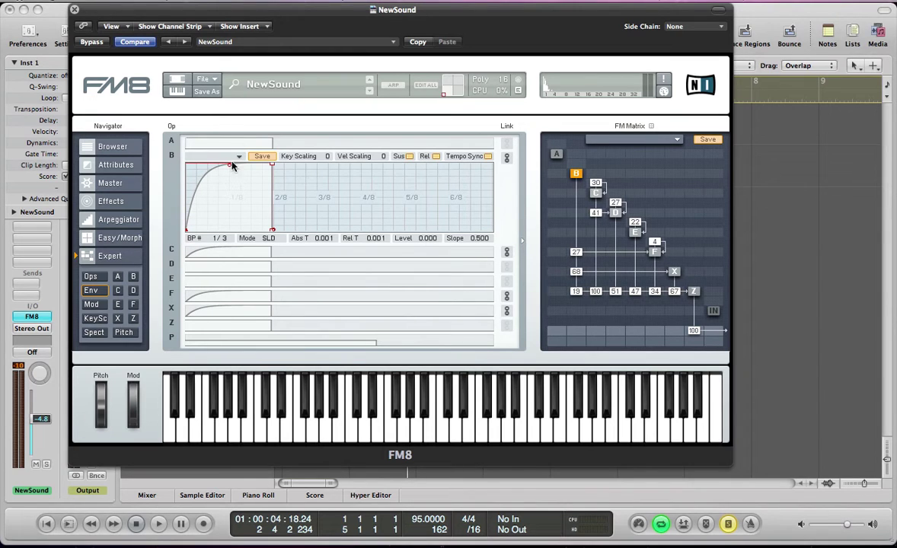
drag(231, 166, 233, 206)
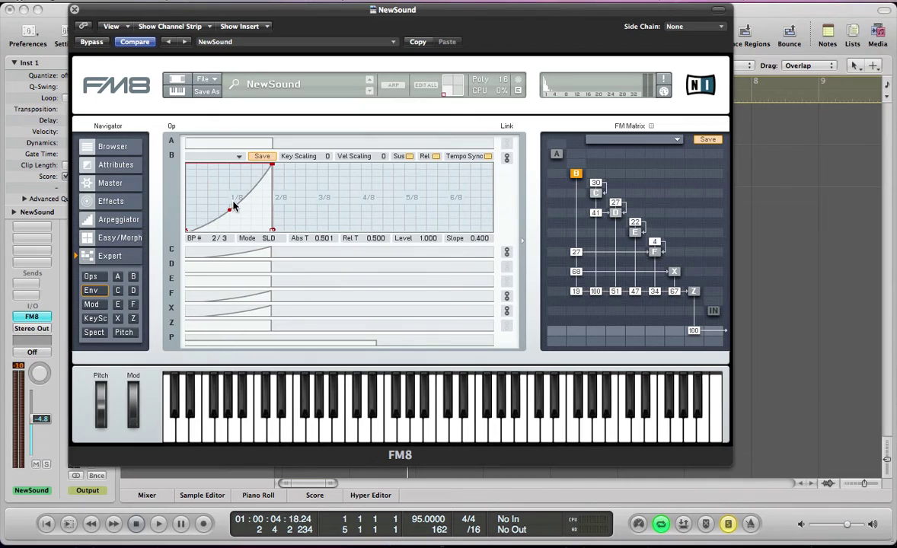
click(271, 232)
drag(272, 231, 300, 207)
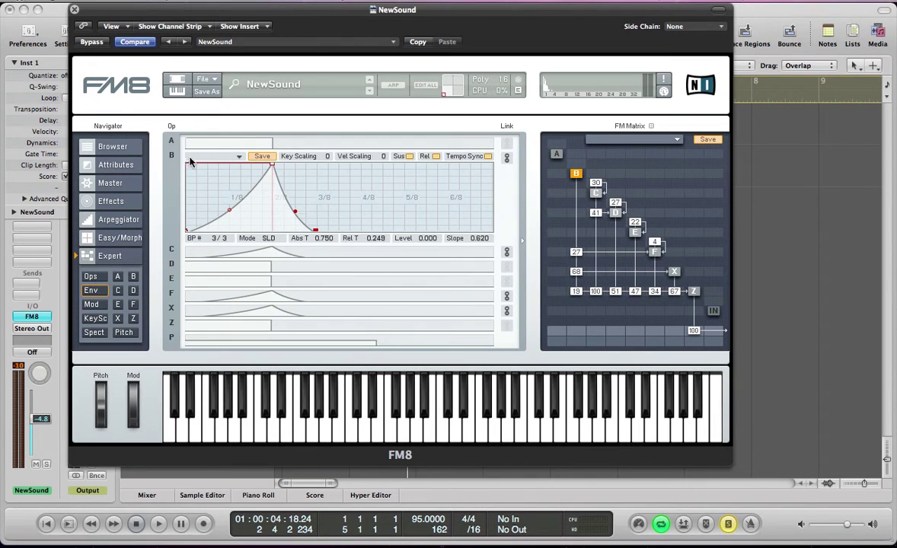
Move the peak of operator B's linked envelope to 0.750 and audition the patch
drag(272, 164, 315, 164)
drag(235, 174, 339, 146)
key(space)
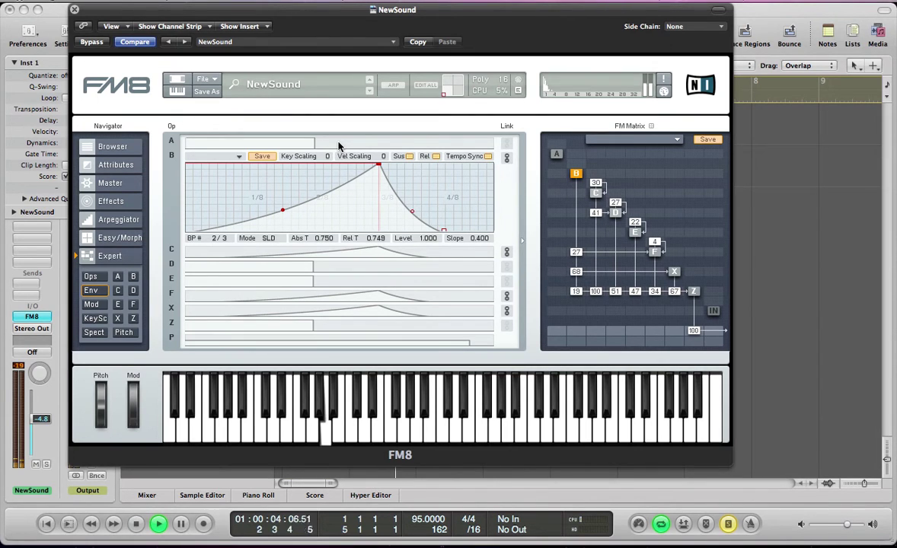
key(space)
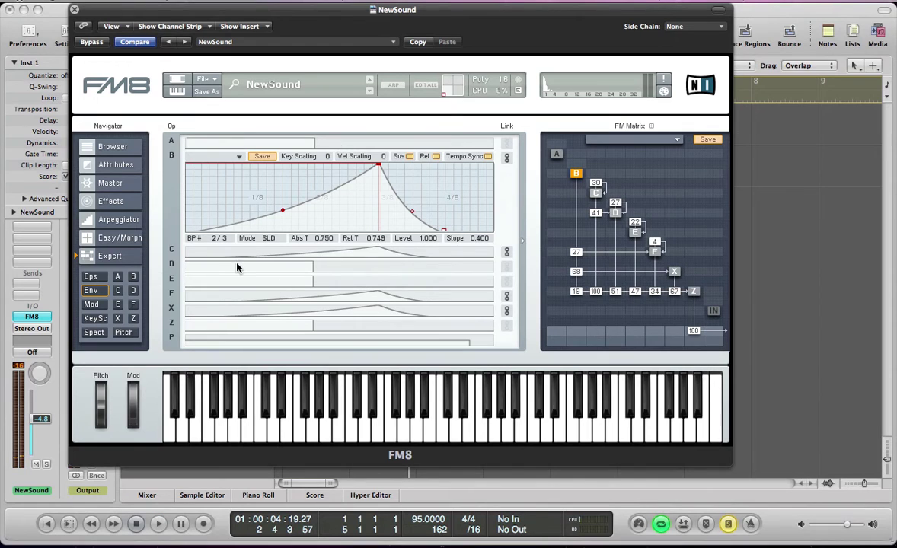
Link the envelopes of operators D and E, shape a ramp to a plateau at about 0.56 with a short release, and audition it
click(218, 265)
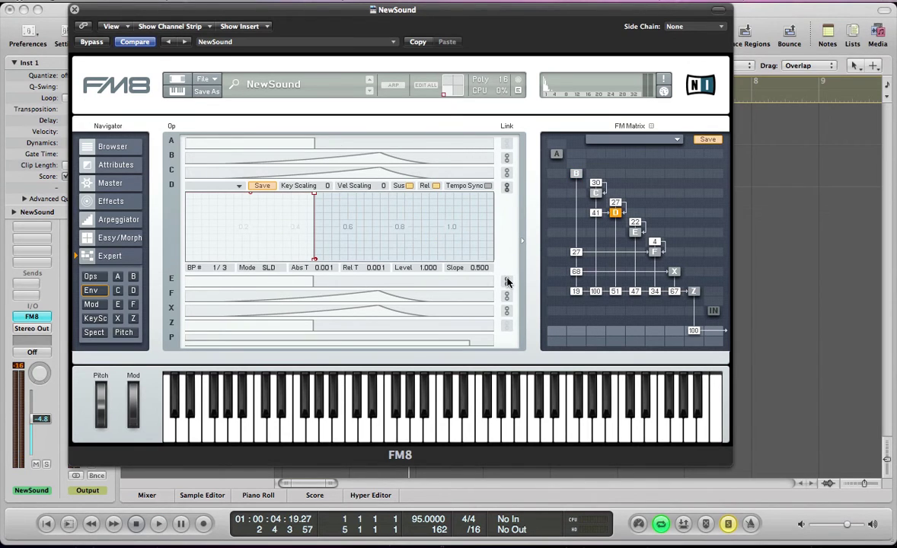
drag(201, 201, 231, 226)
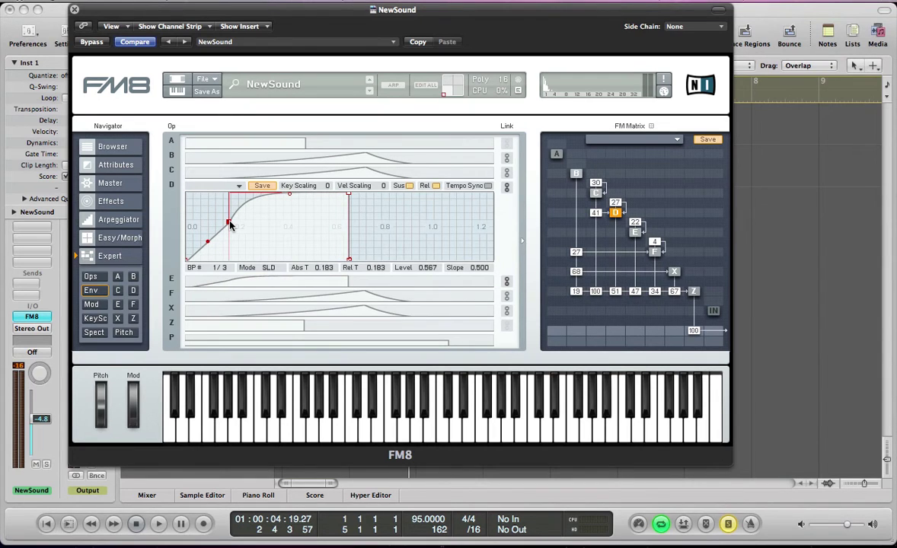
drag(292, 198, 275, 229)
drag(350, 197, 347, 225)
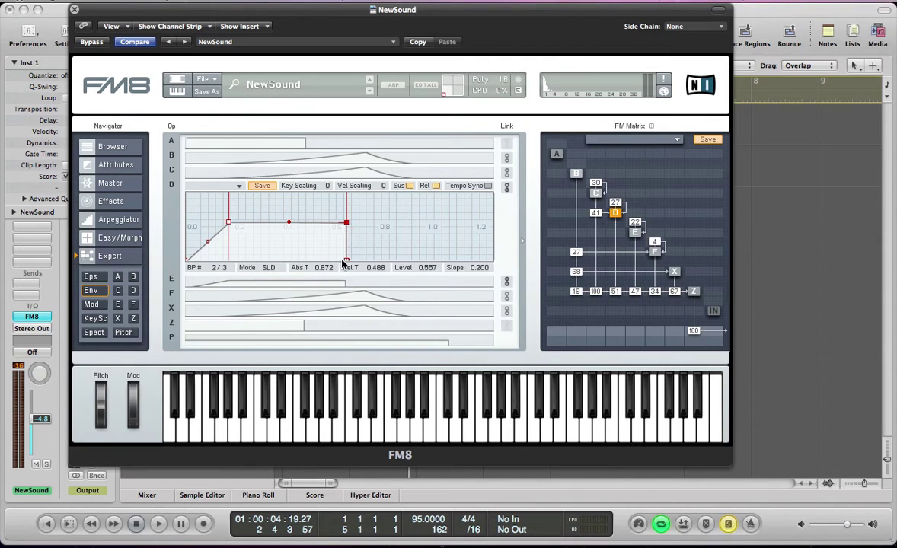
drag(346, 263, 370, 264)
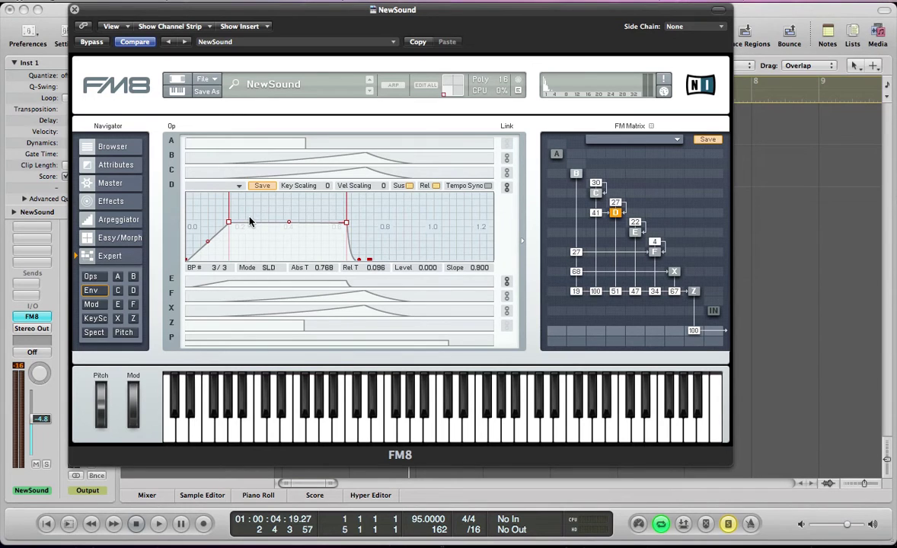
key(space)
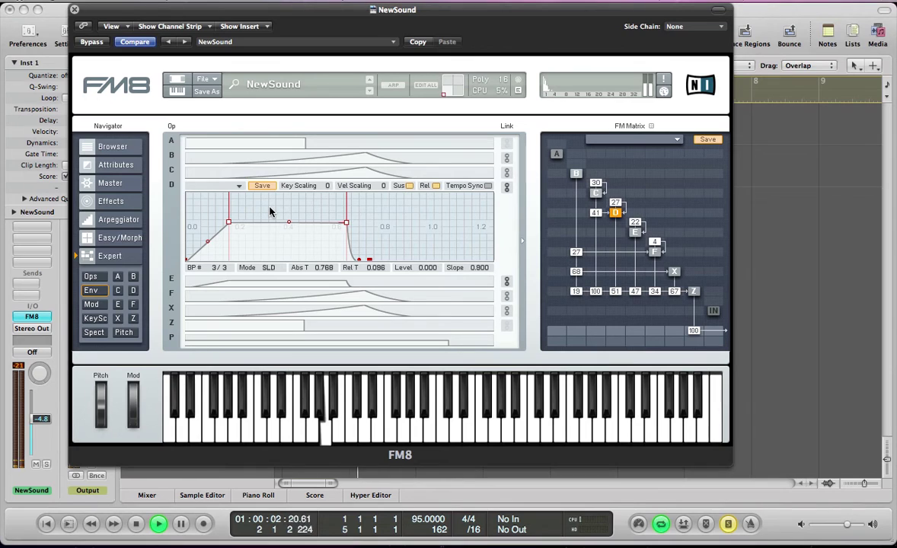
key(space)
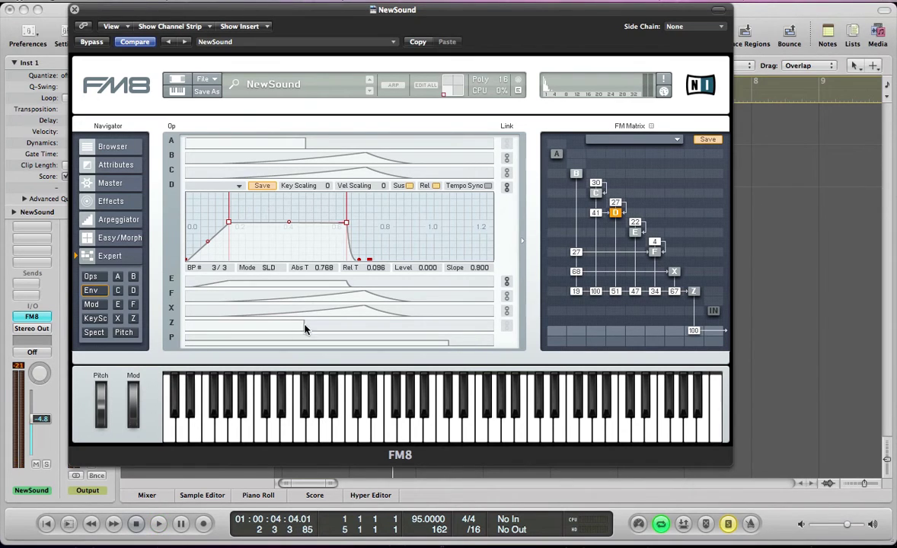
Set operator X's noise cutoff to 100 and noise amp to 74, and audition the sound
click(116, 319)
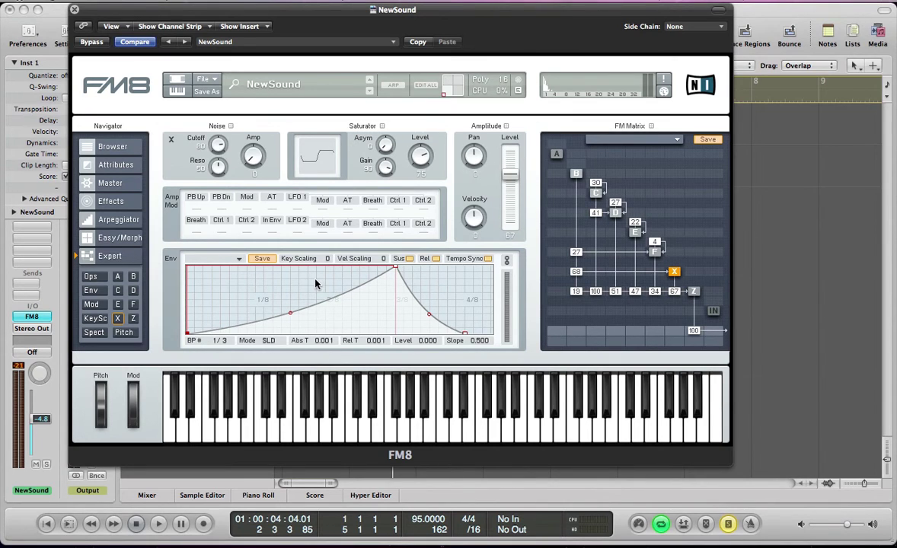
drag(198, 134, 198, 75)
drag(242, 151, 243, 131)
key(space)
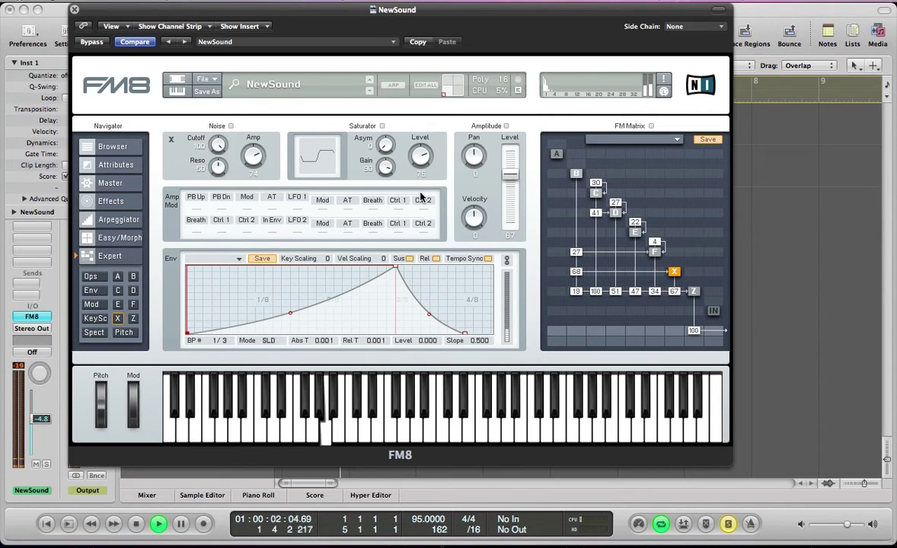
key(space)
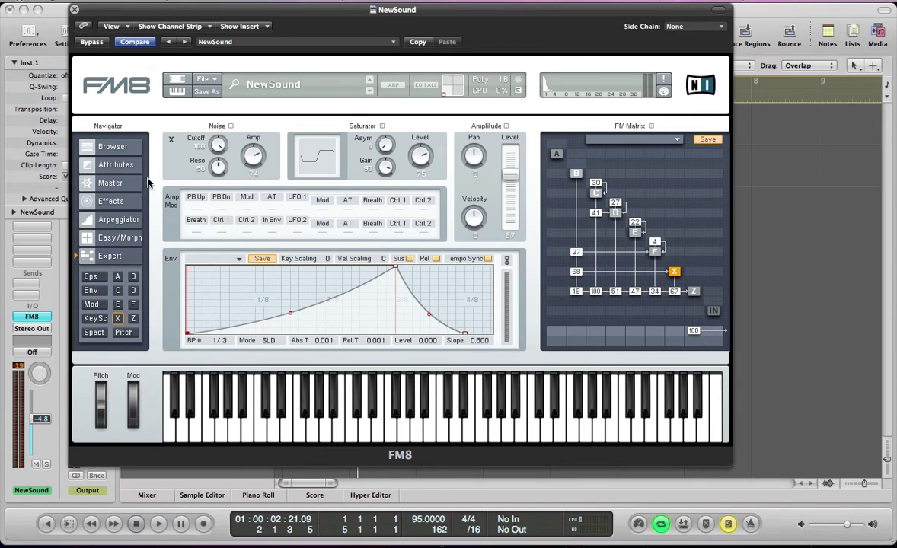
Set operator Z's filter cutoff, spread and both resonances to 0, and its envelope amount to 100
click(133, 319)
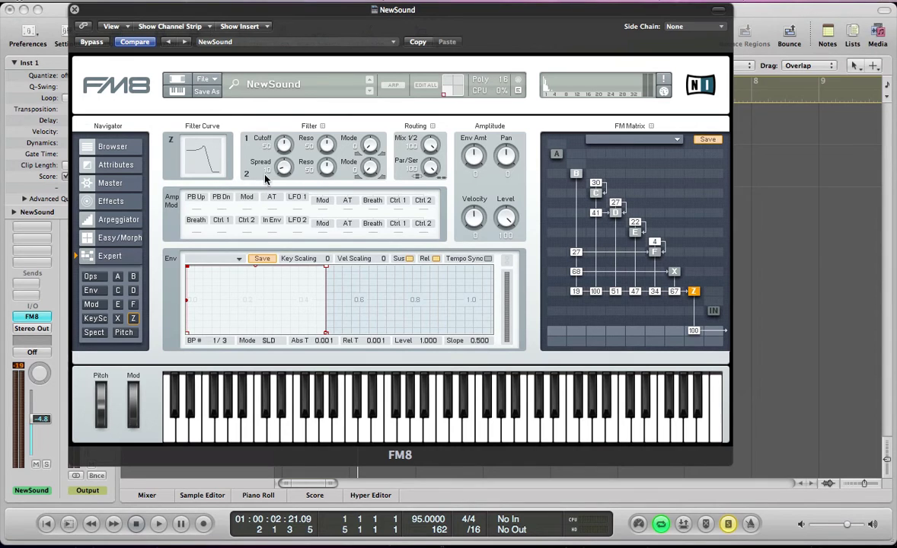
drag(286, 145, 291, 197)
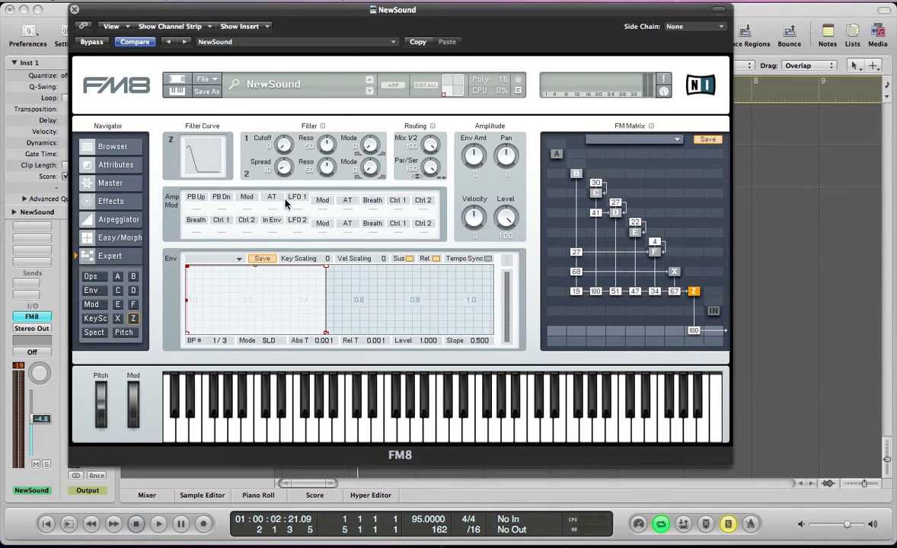
drag(329, 146, 329, 190)
drag(285, 169, 268, 190)
drag(299, 156, 319, 250)
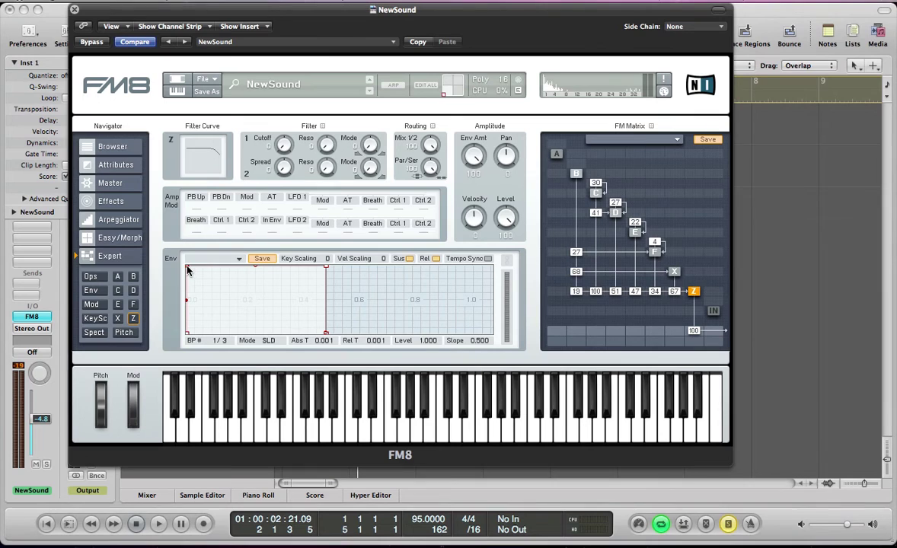
Shape operator Z's envelope as a slow rise from zero with slope 0.300 and a short release, turn on tempo sync, and start playback
drag(191, 266, 181, 350)
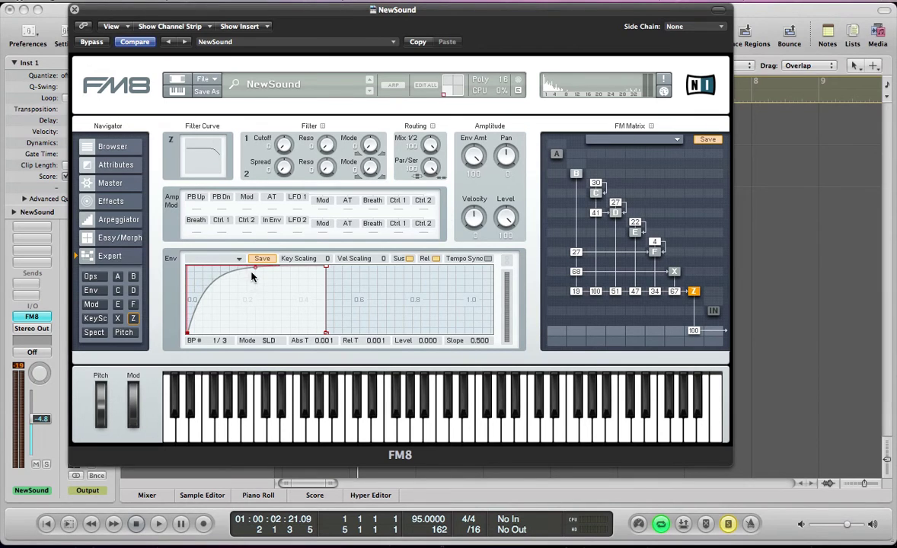
drag(256, 272, 272, 298)
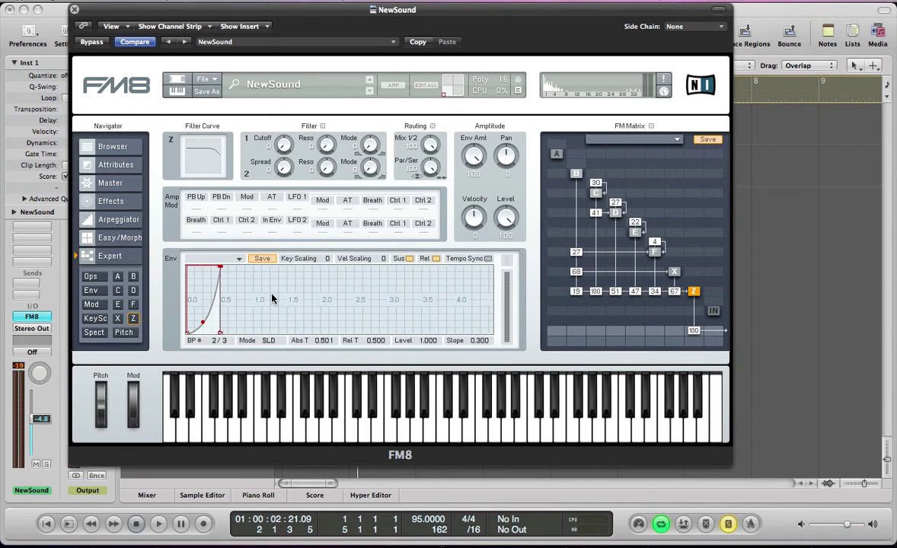
drag(219, 269, 383, 263)
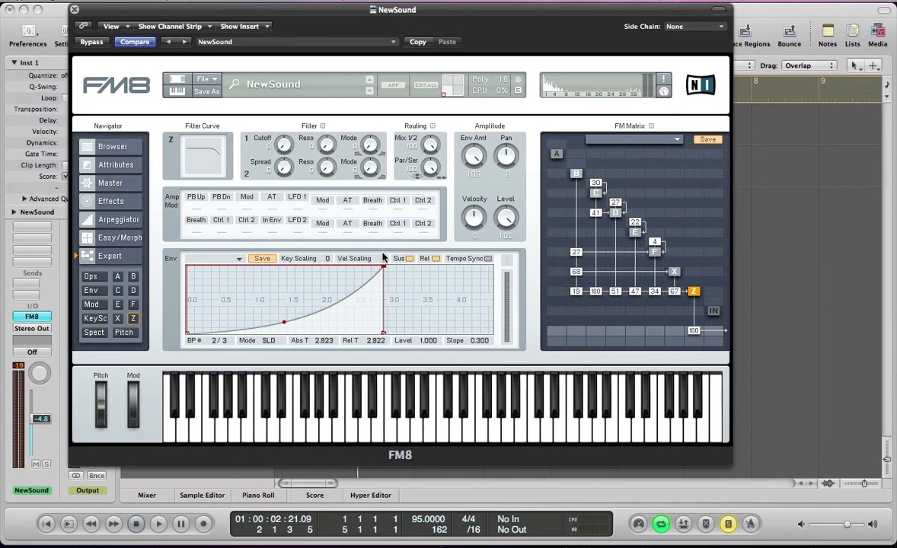
drag(383, 336, 409, 333)
click(488, 259)
key(space)
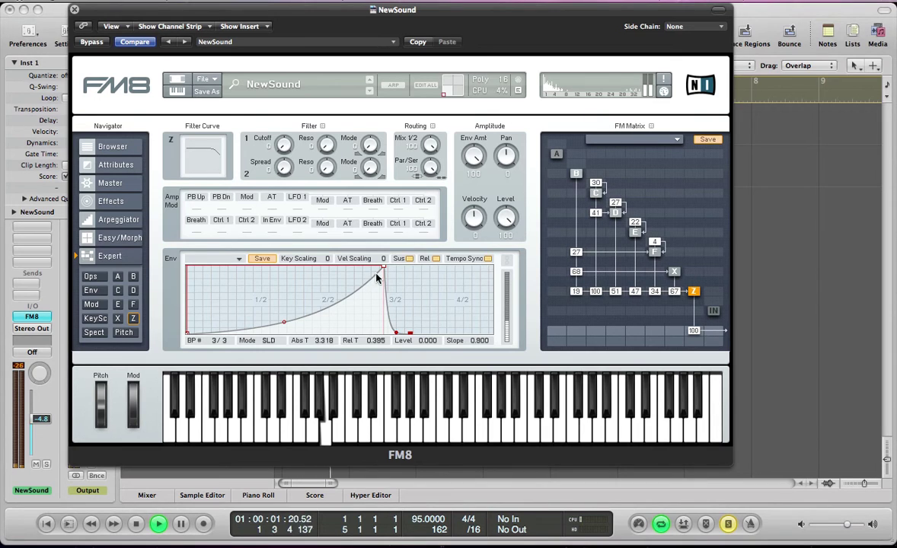
Refine operator Z's envelope during playback with the peak at 3.500, a rise slope of 0.450 and a longer release, and stop playback
mouse_move(352, 249)
mouse_down()
mouse_move(337, 268)
mouse_move(295, 266)
mouse_move(357, 265)
mouse_up()
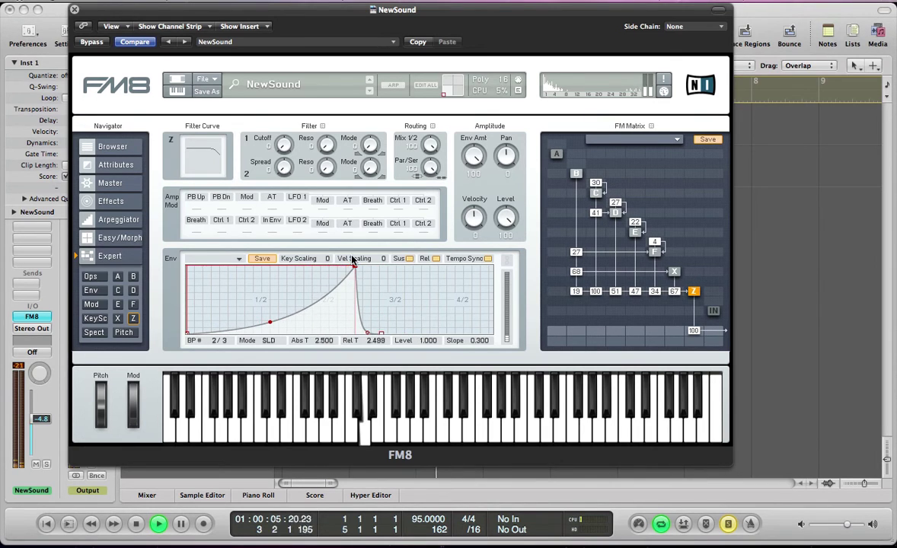
drag(256, 295, 256, 337)
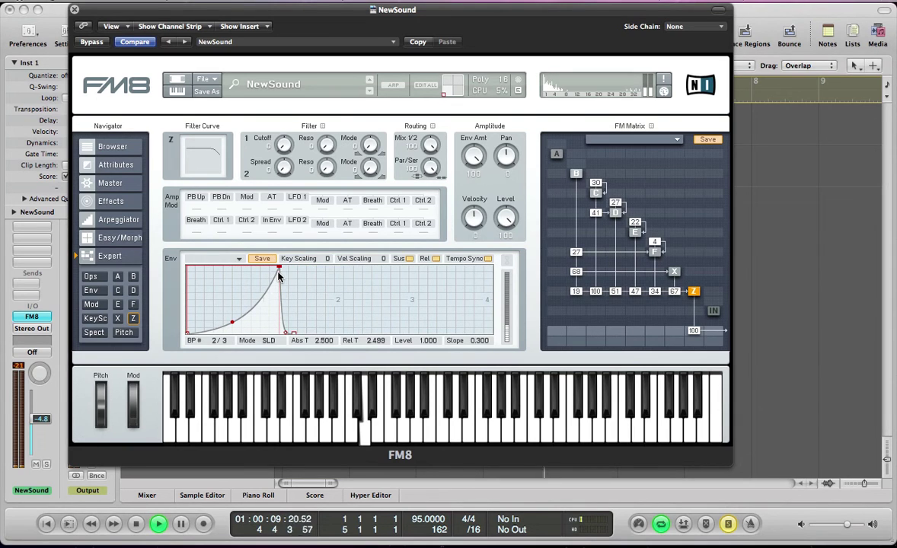
drag(260, 268, 317, 268)
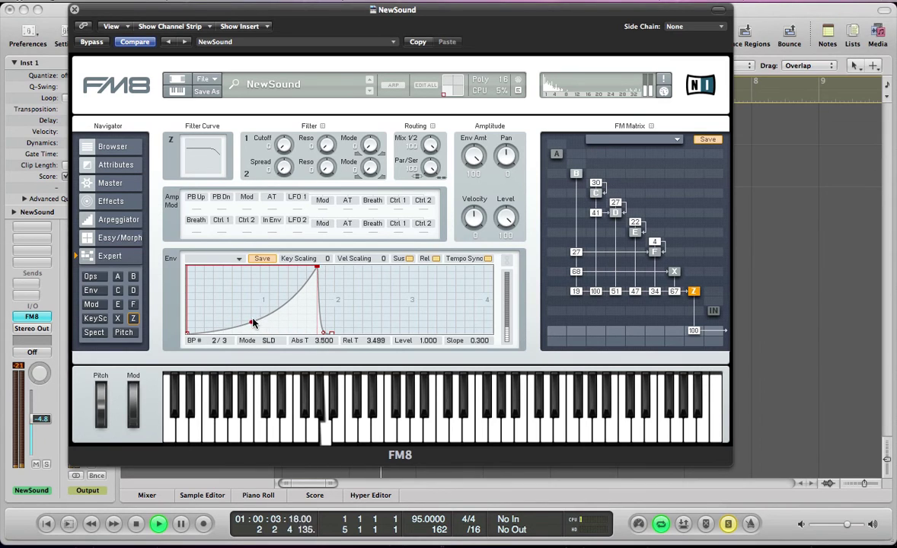
mouse_move(252, 319)
mouse_down()
mouse_move(252, 304)
mouse_move(253, 314)
mouse_up()
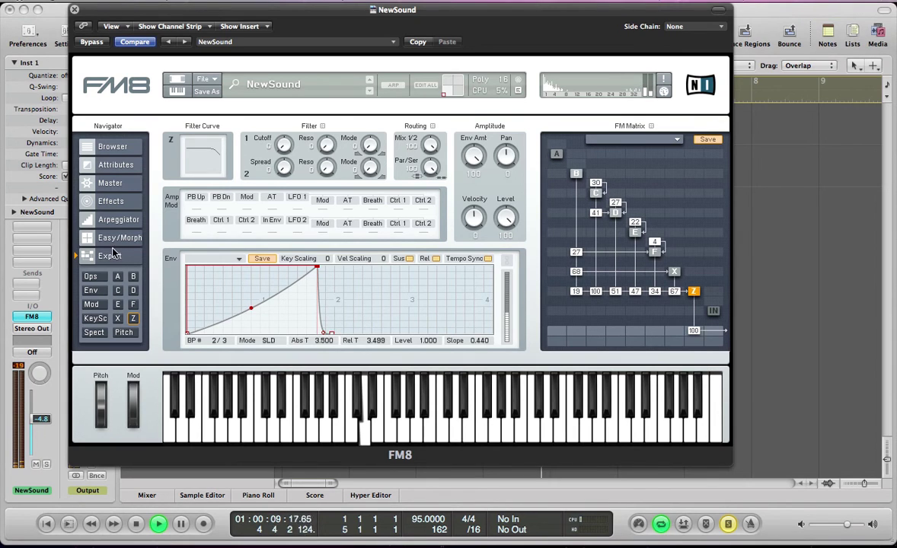
drag(239, 311, 237, 303)
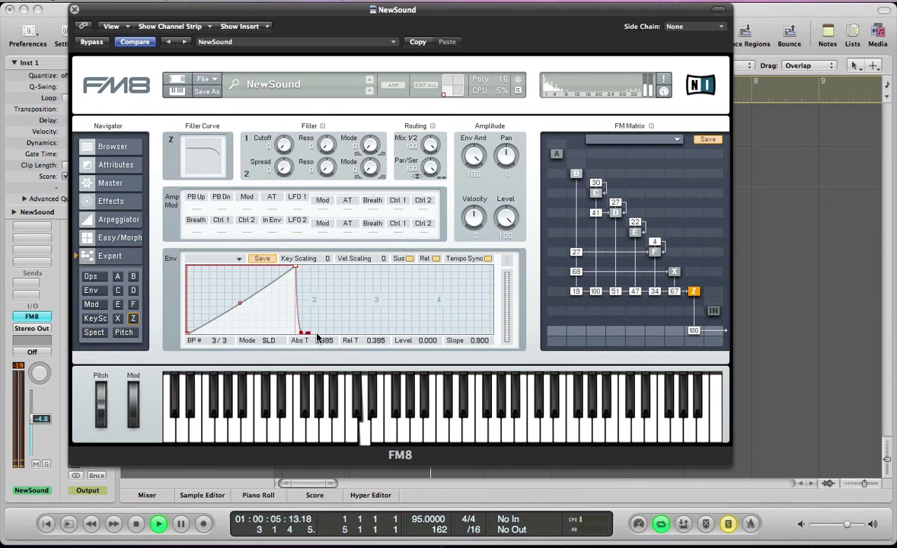
drag(299, 334, 302, 317)
drag(238, 304, 240, 308)
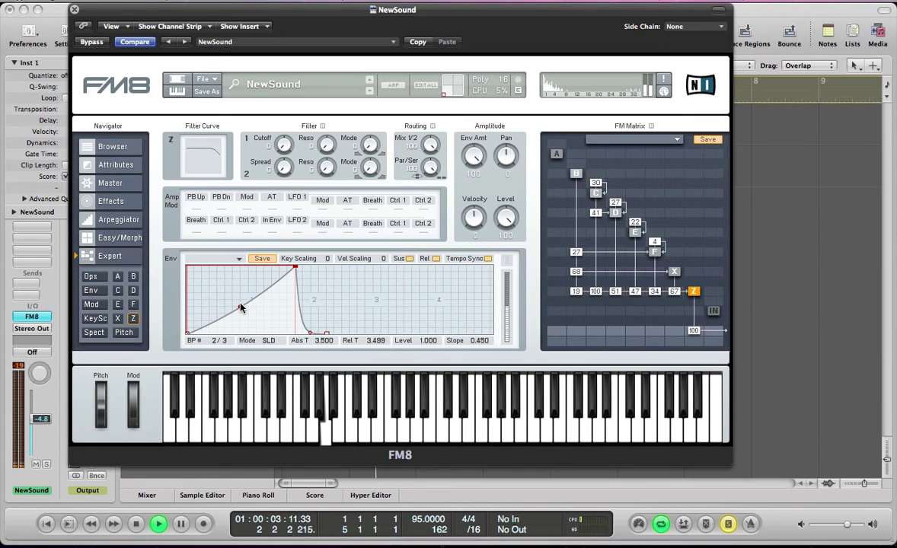
key(space)
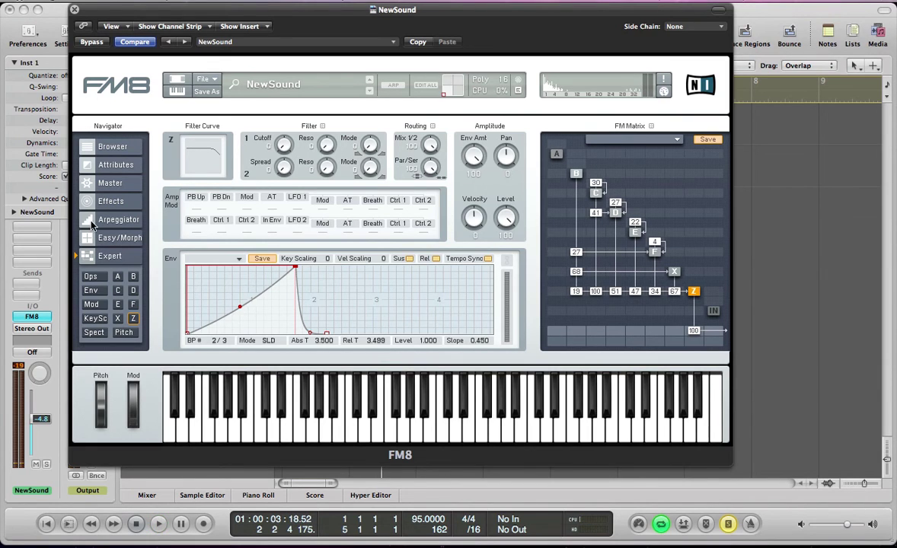
Enable the Shelving EQ, slightly boost its low and high bands spread further apart, and set its volume to 64
click(108, 202)
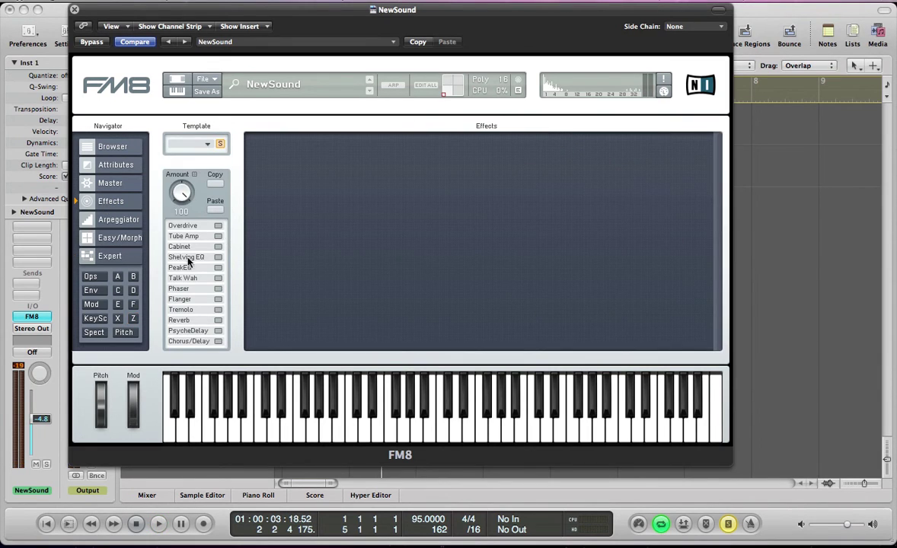
click(218, 258)
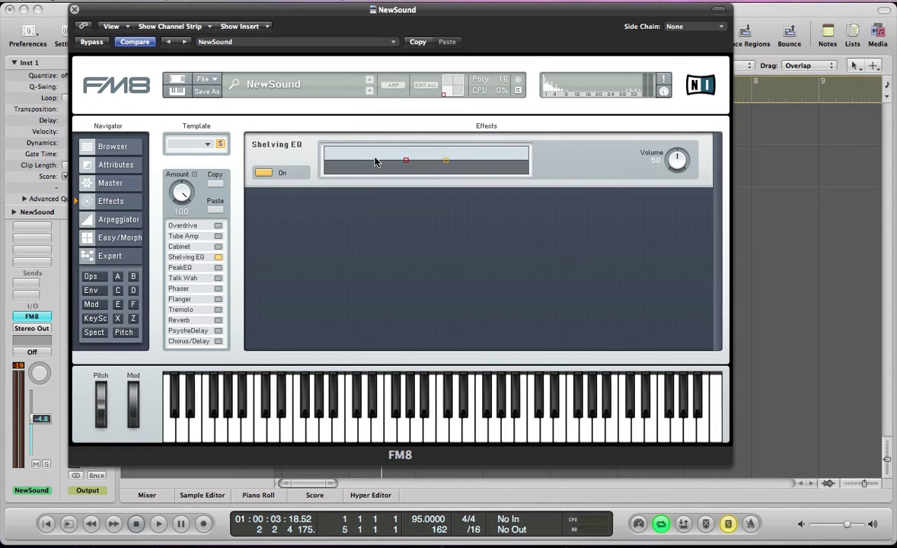
drag(405, 161, 380, 160)
drag(446, 158, 484, 160)
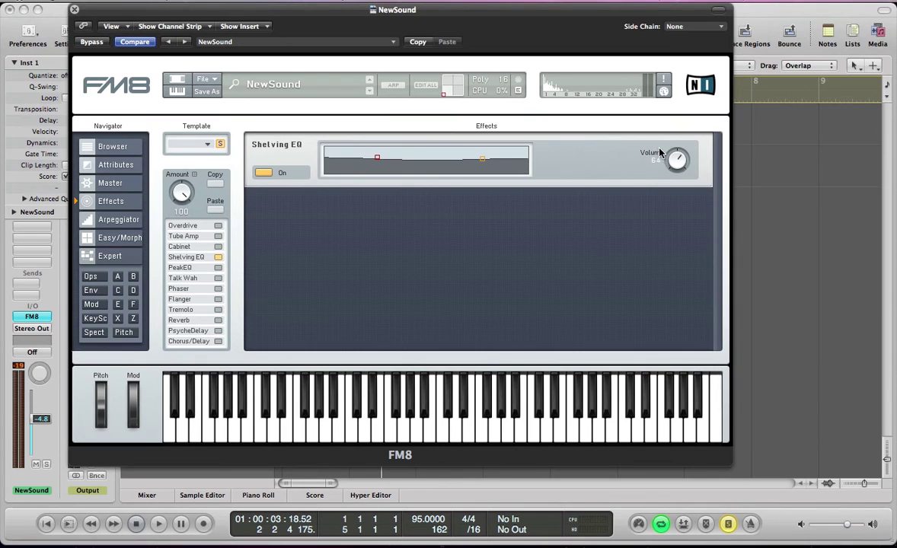
Enable the Peak EQ, boost its upper band, set Q2 to 64, and fine-tune the boost during playback
click(218, 269)
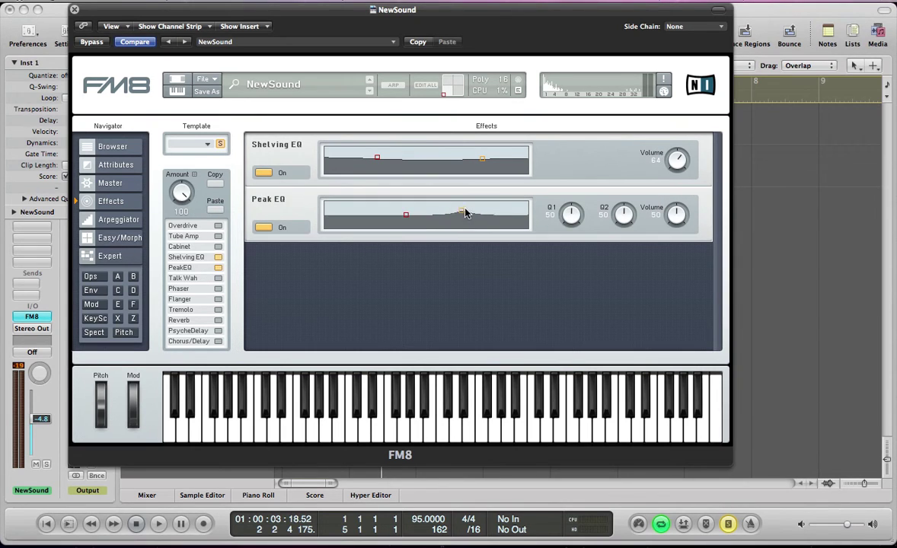
mouse_move(464, 210)
mouse_down()
mouse_move(474, 207)
mouse_move(467, 210)
mouse_up()
drag(618, 216, 612, 207)
key(space)
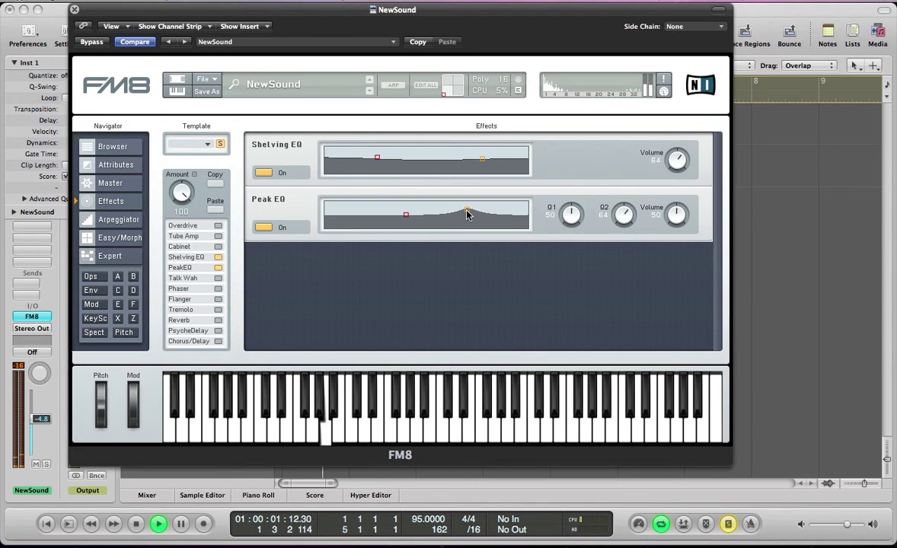
drag(471, 209, 467, 212)
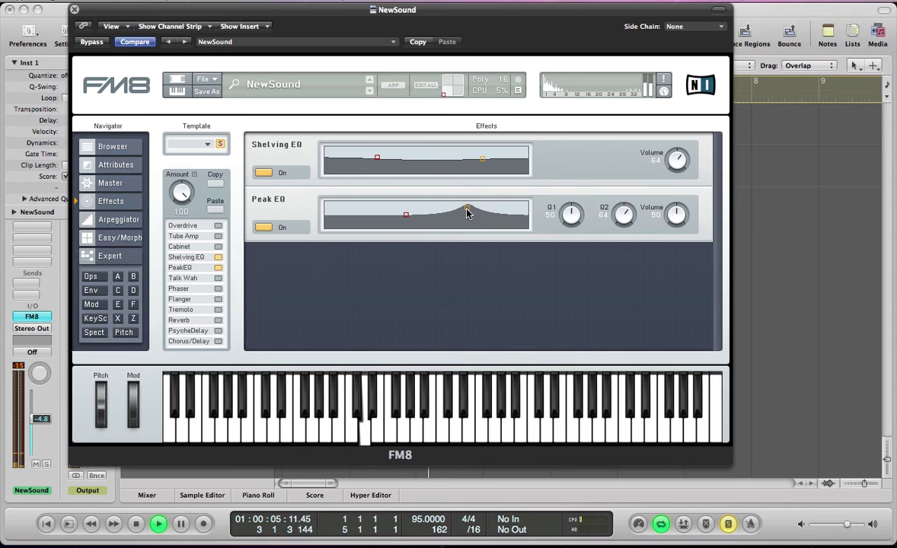
Stop playback and enable a tempo-synced Phaser with rate 59, color 0, sweep min and max 36, and dry/wet 38
key(space)
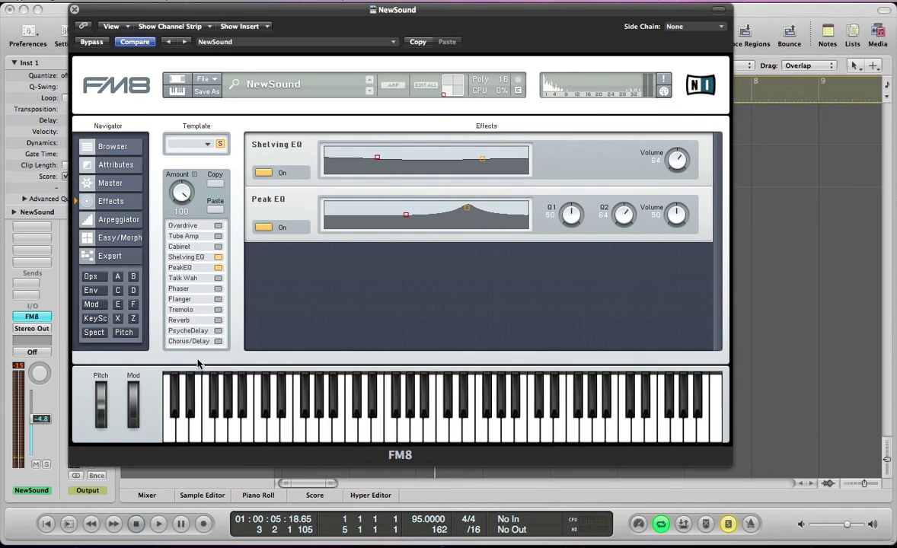
click(218, 289)
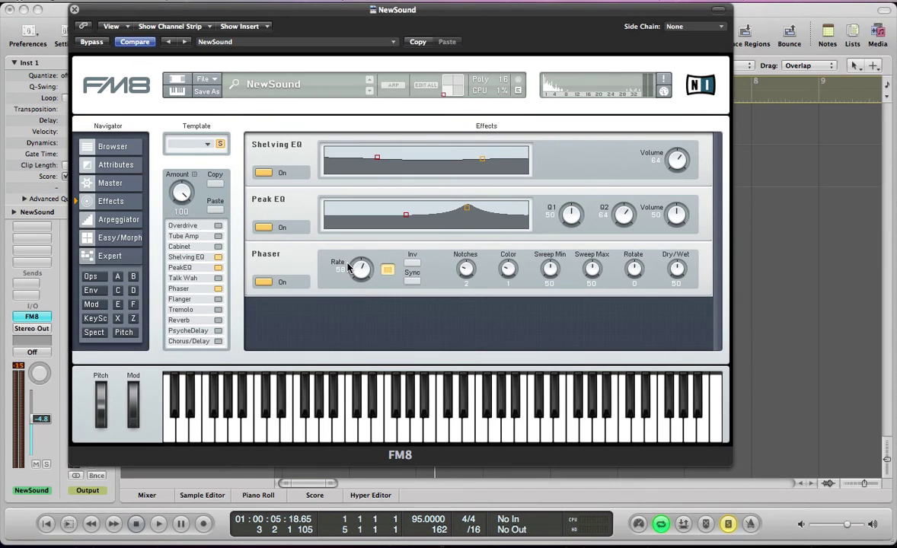
drag(352, 272, 365, 272)
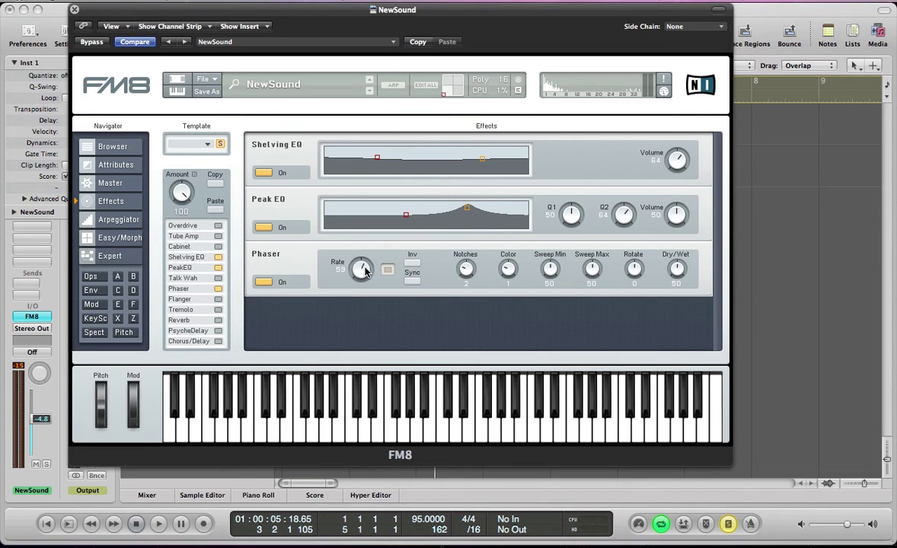
click(412, 281)
drag(502, 268, 504, 337)
drag(549, 286, 598, 277)
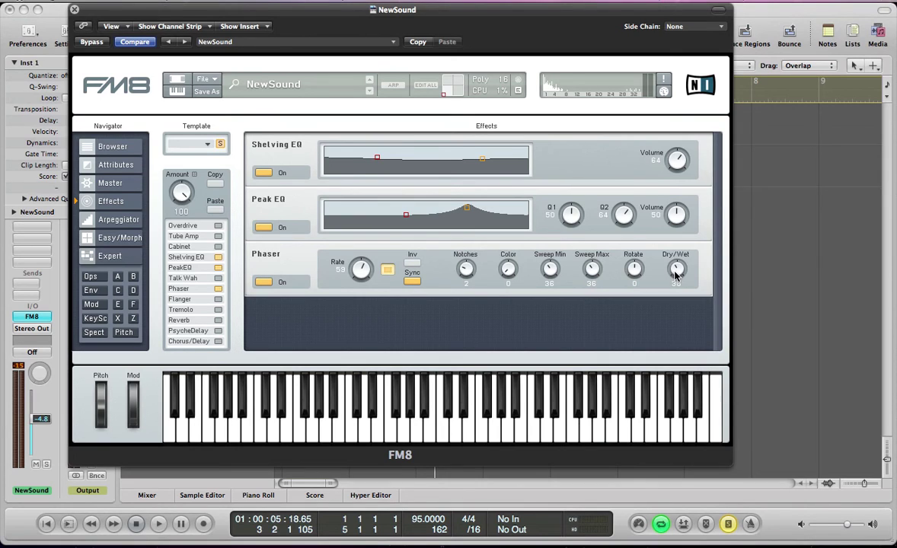
Enable the Reverb with time 86, bright 90, treble 91 and dry/wet 15, and audition the patch
click(217, 320)
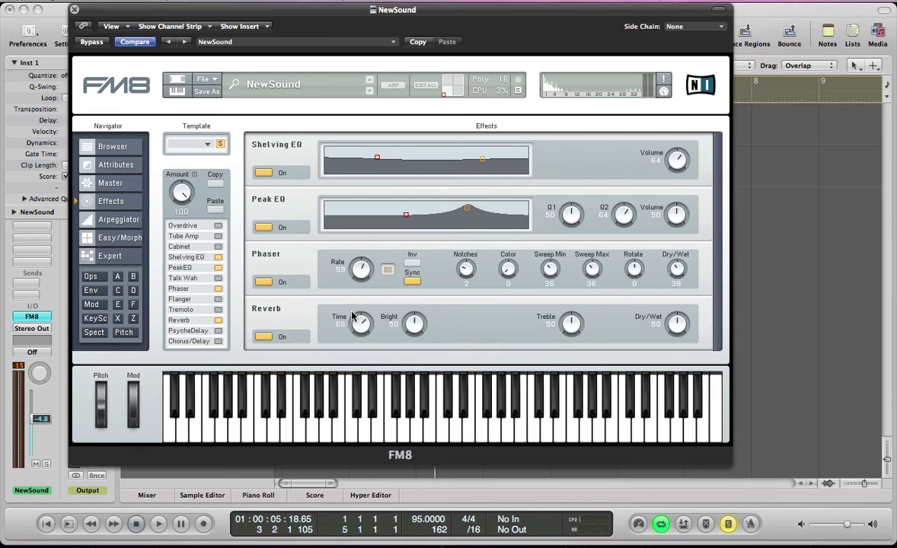
drag(359, 319, 410, 276)
drag(676, 323, 673, 357)
key(space)
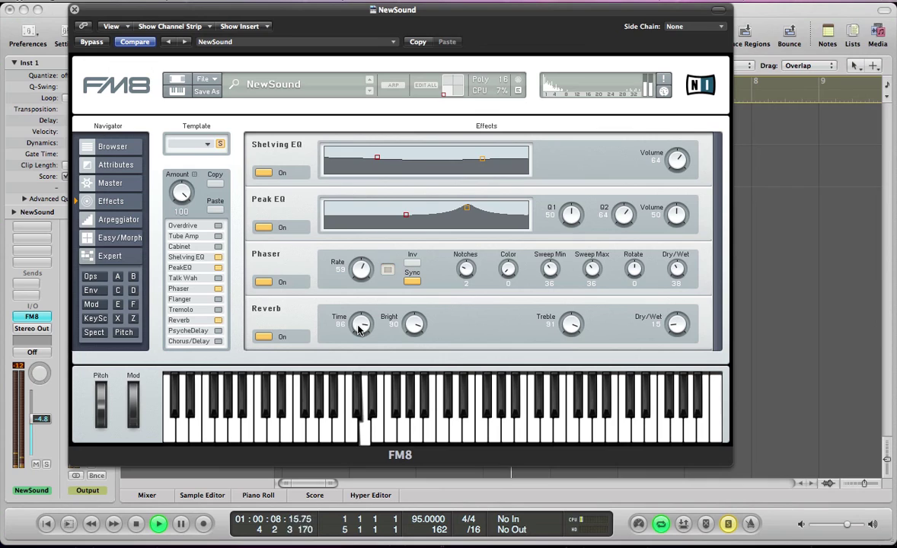
key(space)
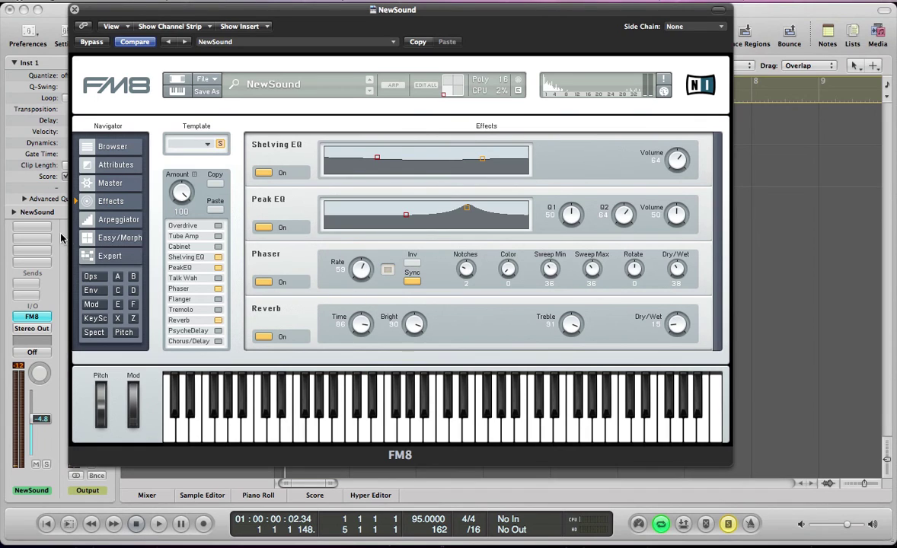
Replace LFO 1's mod-wheel pitch routing with a direct amount of 15, enable its Sync and Key Sync, zero its key and velocity scaling, and start playback
click(91, 303)
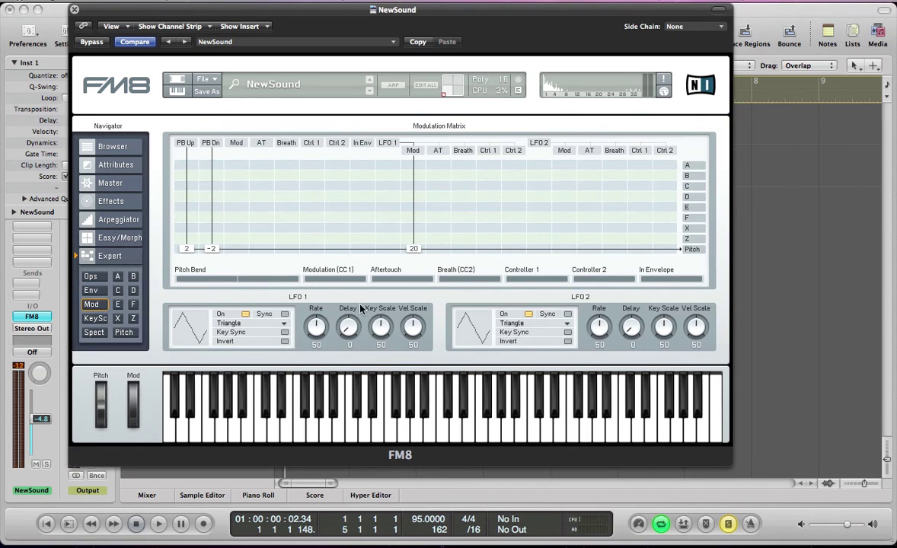
click(391, 244)
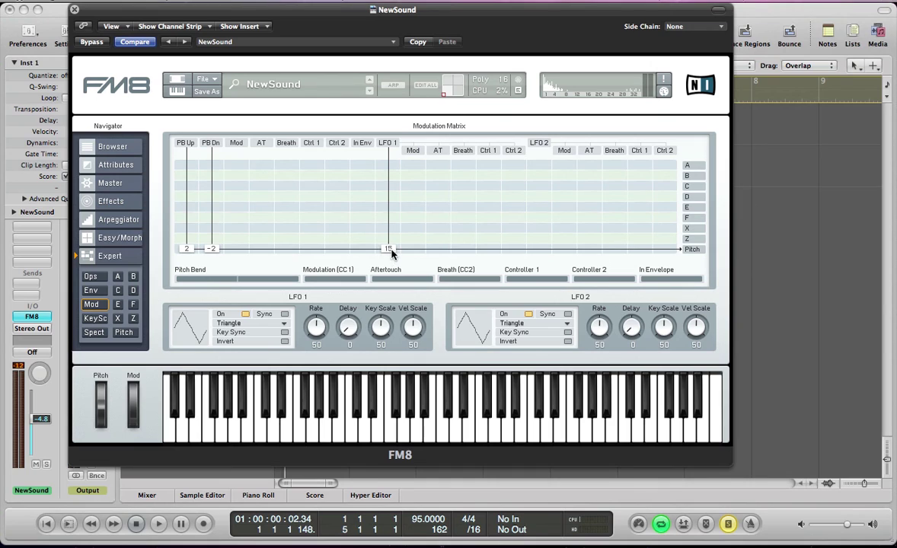
click(284, 313)
key(space)
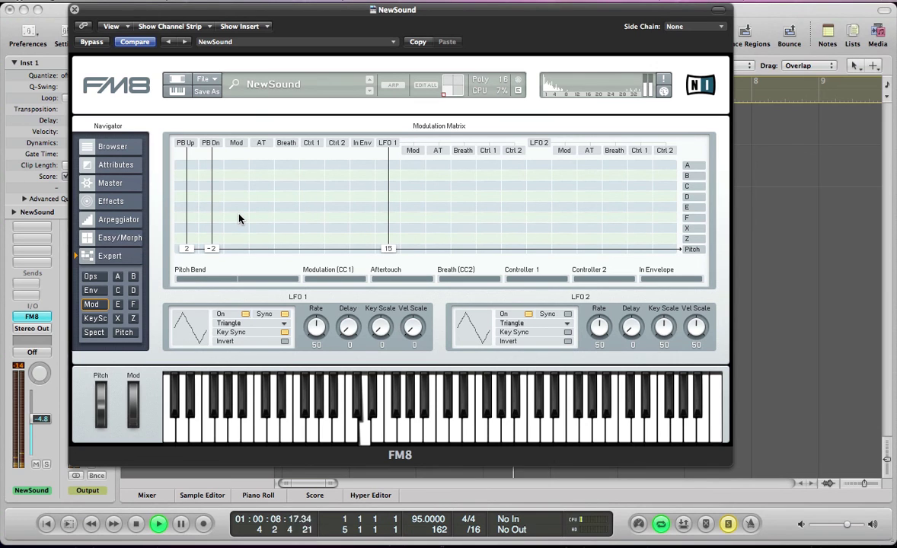
Stop playback, close the instrument window, turn off solo, and play the chord part together with the drum break
click(133, 319)
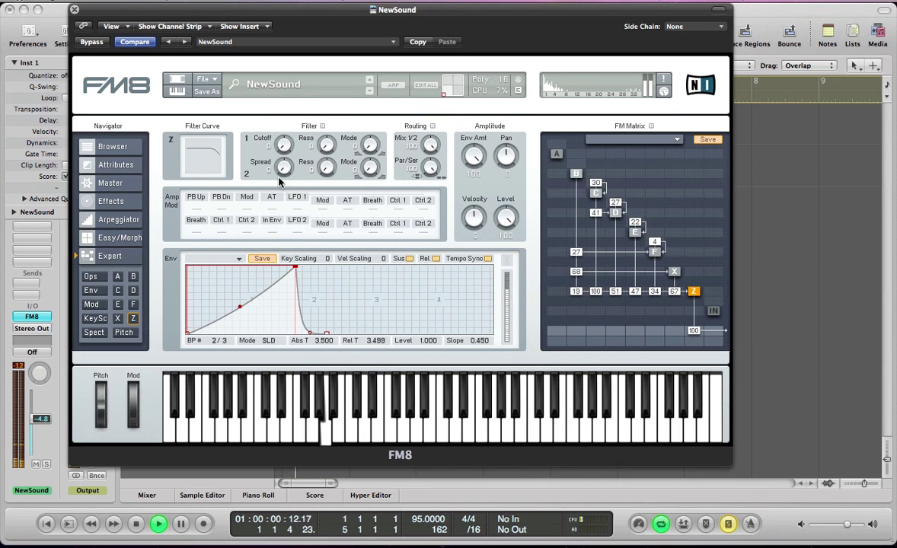
key(space)
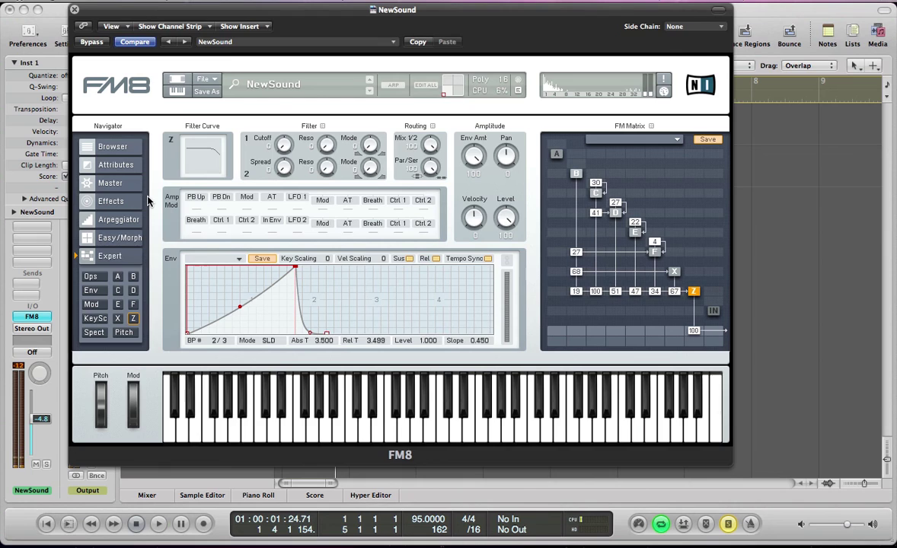
key(super+w)
click(340, 169)
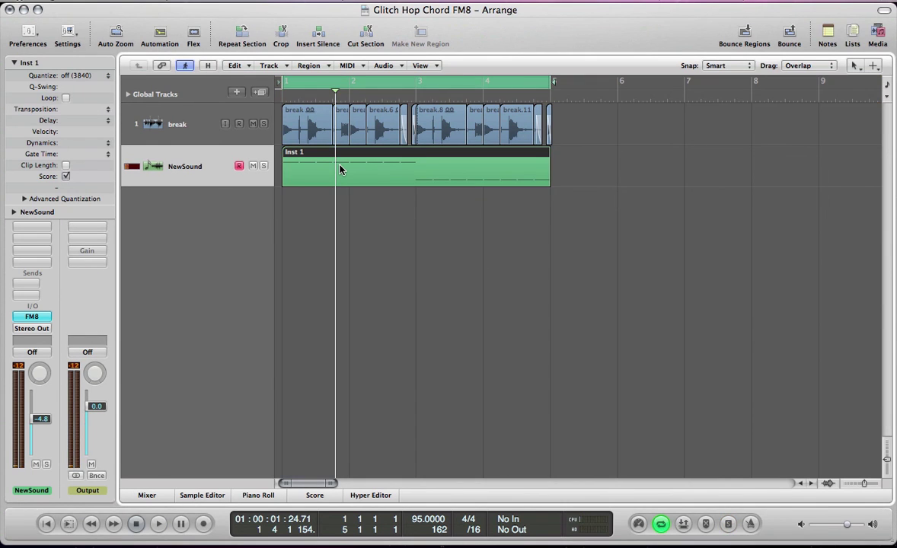
key(space)
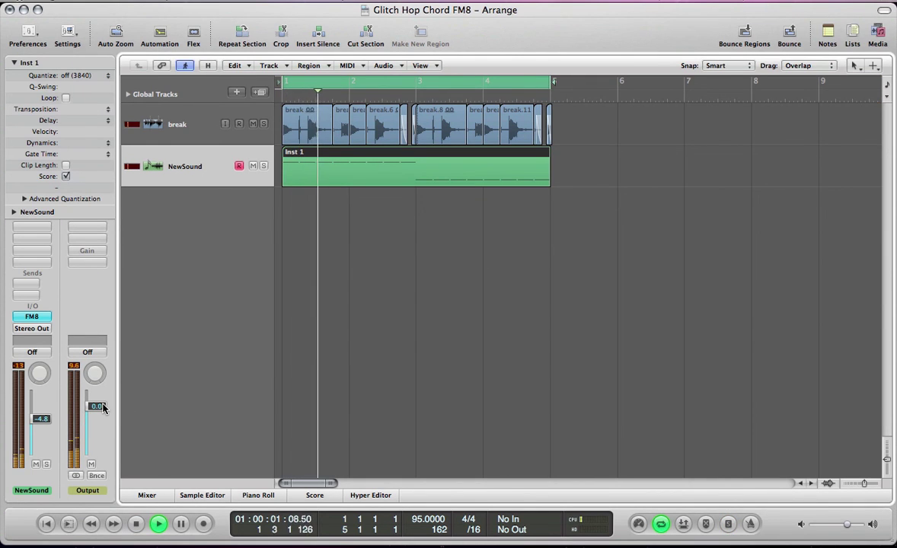
Reopen the instrument window, set the rise slope of operator Z's envelope to 0.500, try its filter cutoff during playback, and stop playback
key(v)
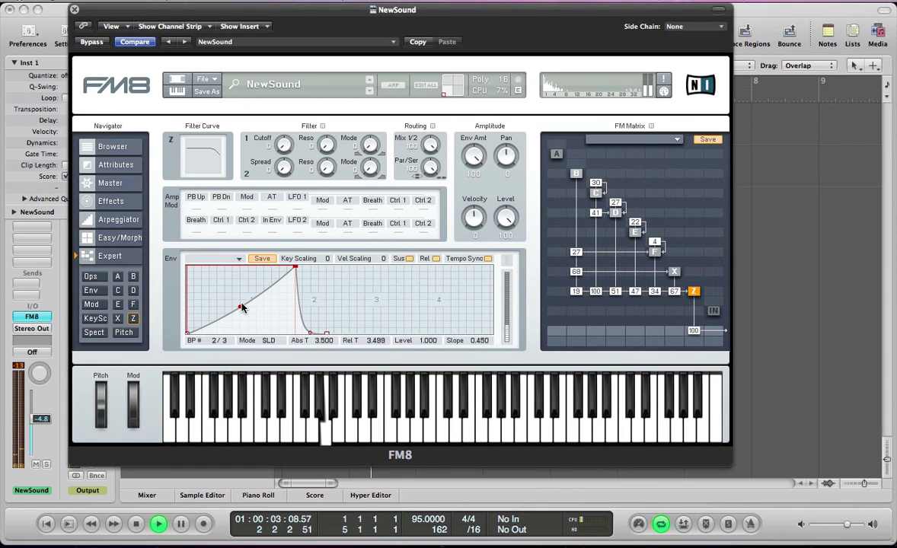
drag(242, 308, 243, 305)
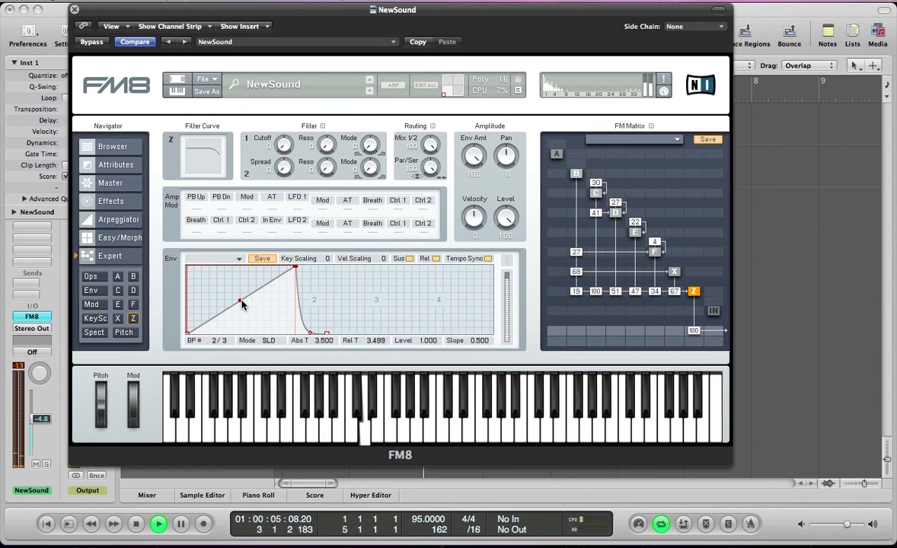
click(107, 183)
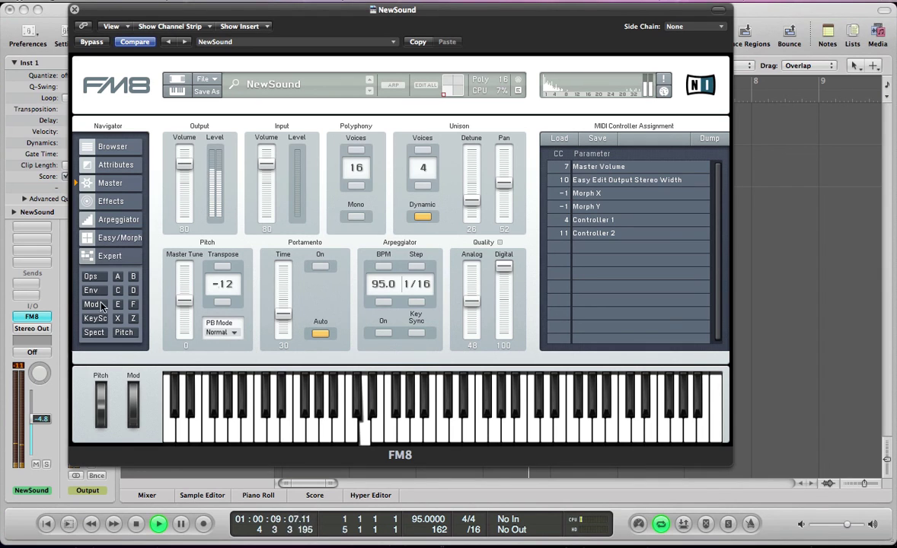
click(133, 319)
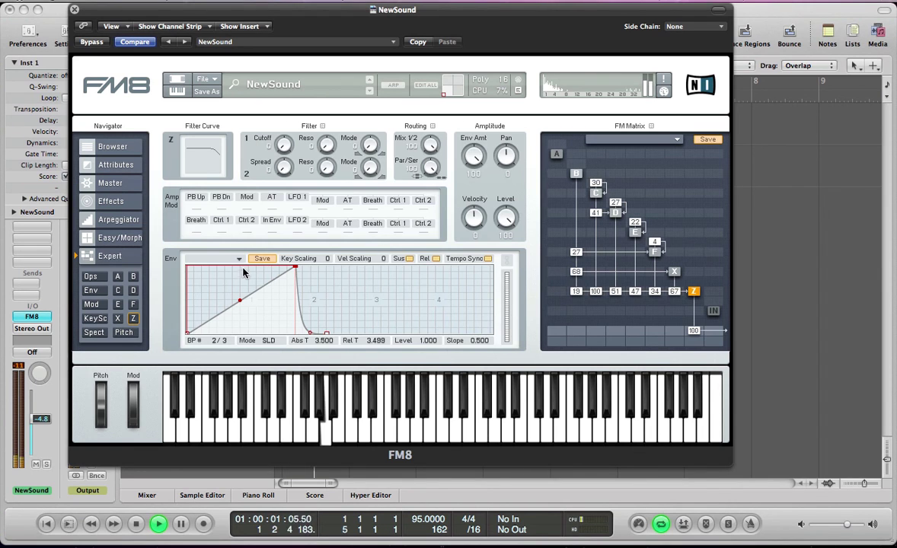
drag(282, 135, 282, 152)
key(space)
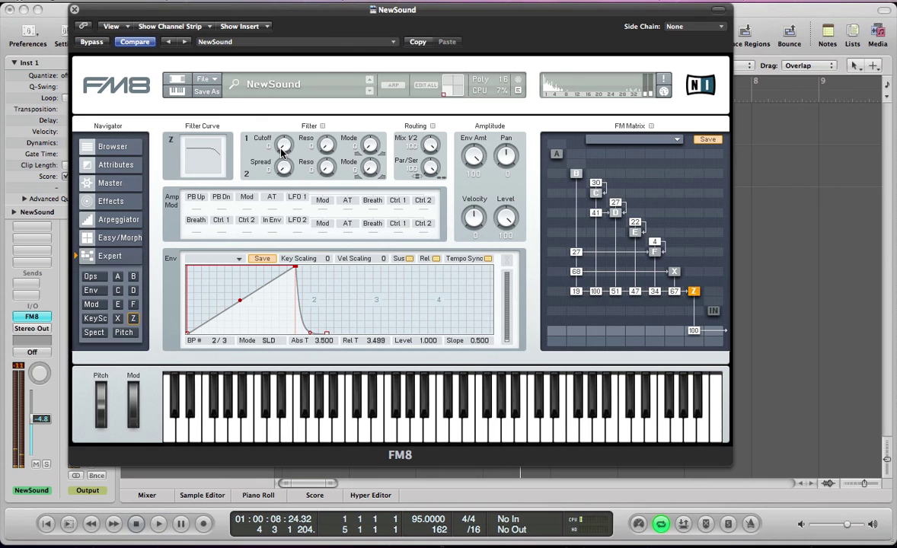